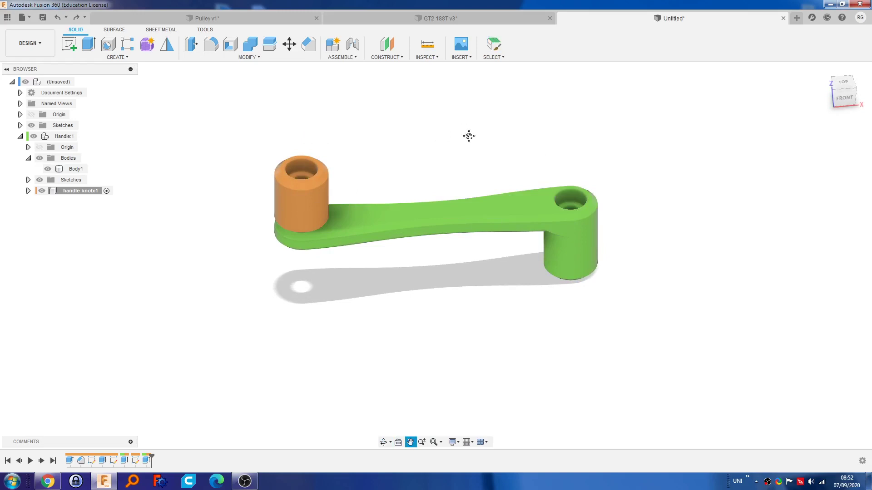
middle_click_drag(457, 191, 477, 160, "shift")
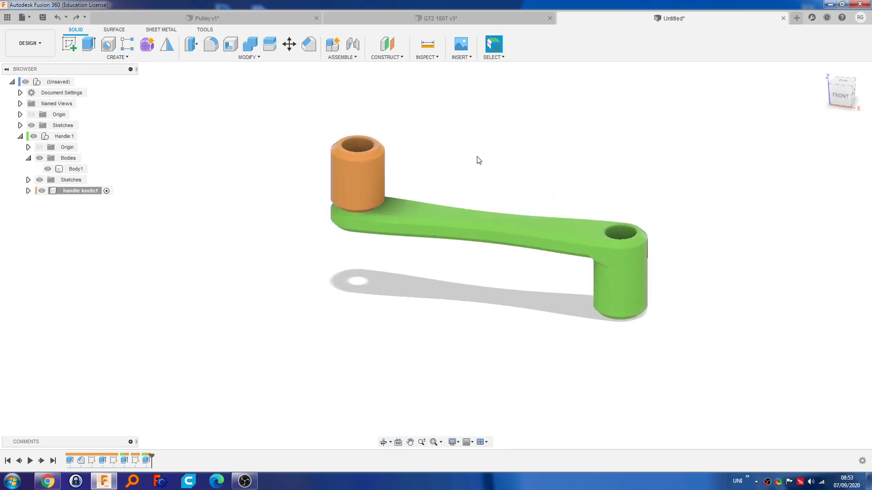
mouse_move(624, 191)
middle_mouse_down("shift")
mouse_move(617, 241)
mouse_move(615, 204)
middle_mouse_up("shift")
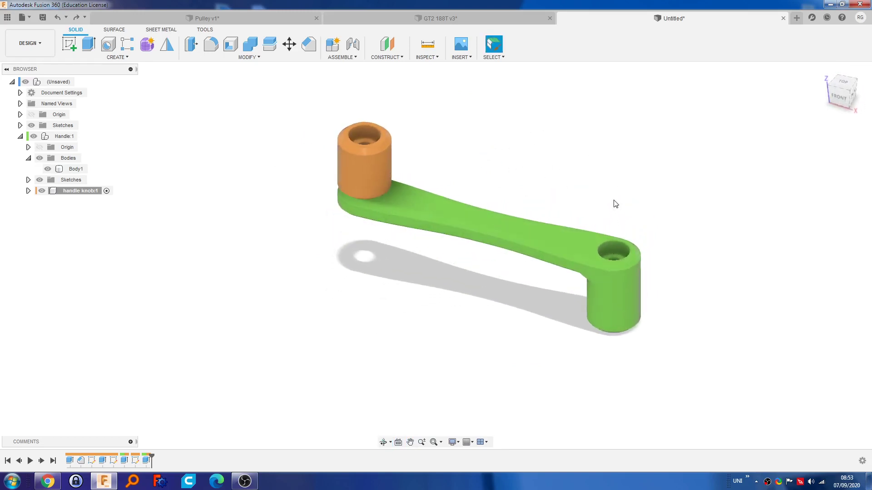
left_click(581, 219)
middle_click_drag(376, 227, 532, 154, "shift")
left_click(532, 154)
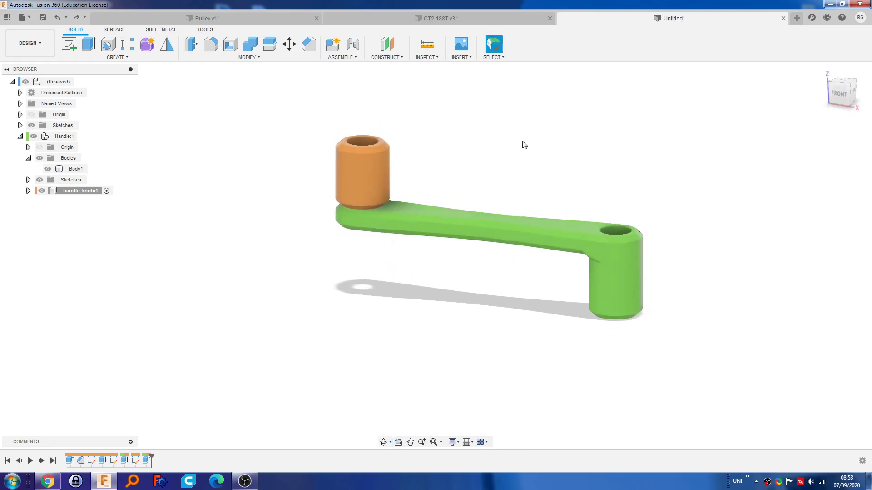
left_click(459, 59)
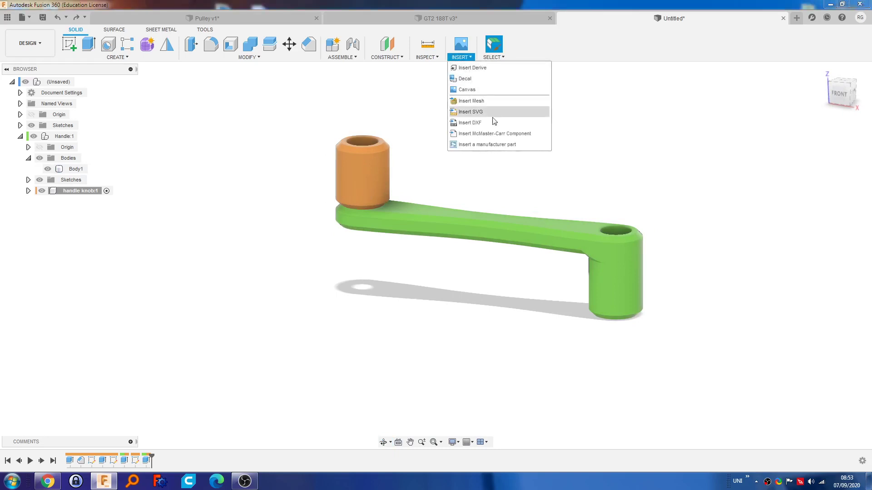
left_click(507, 138)
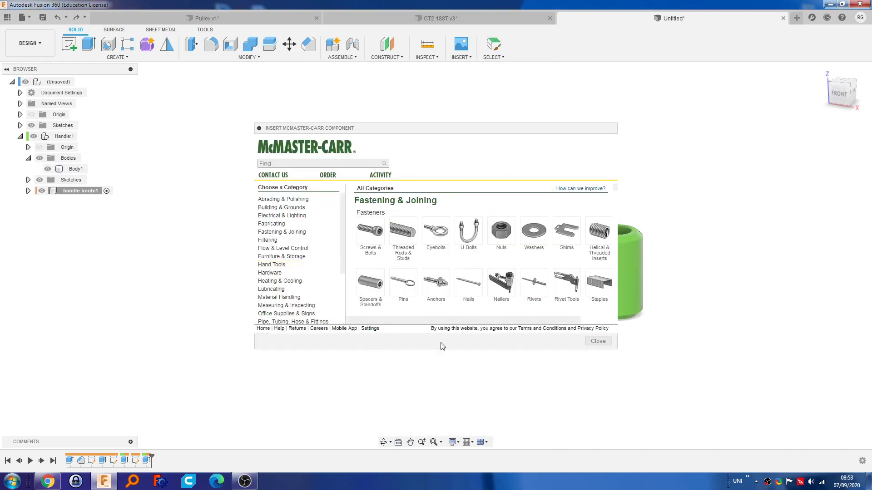
scroll(423, 274, "down", 10)
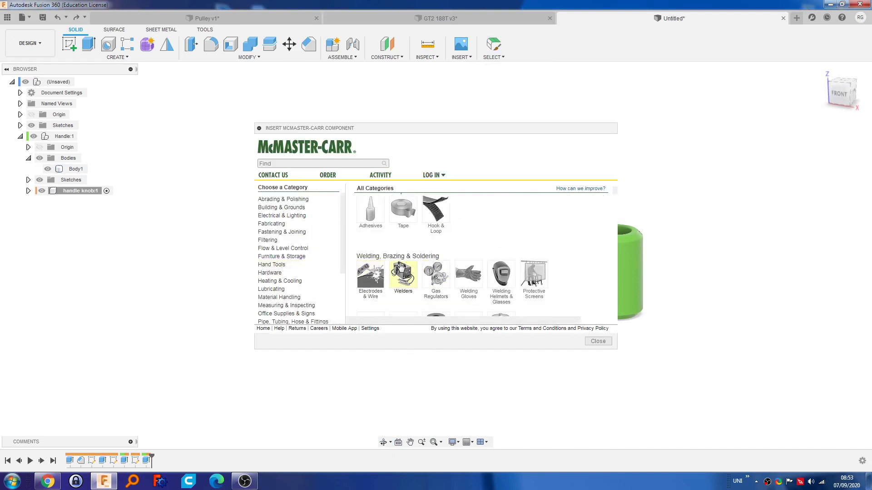
scroll(403, 266, "up", 10)
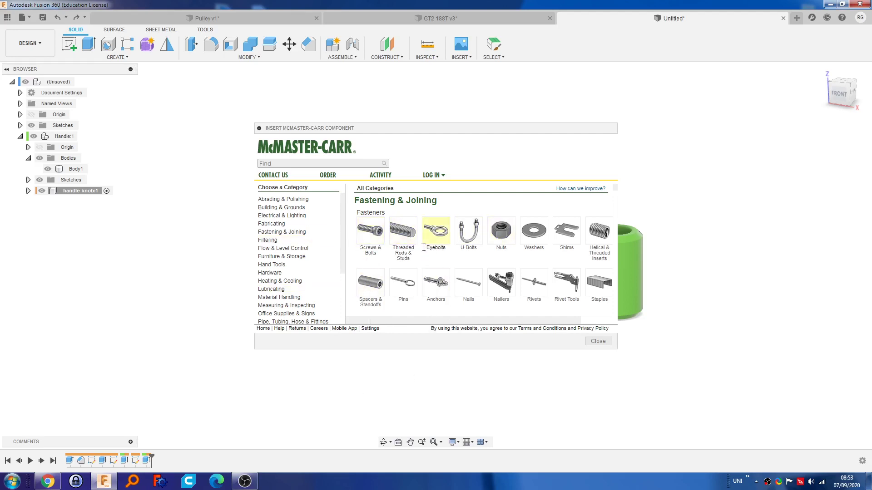
left_click(370, 231)
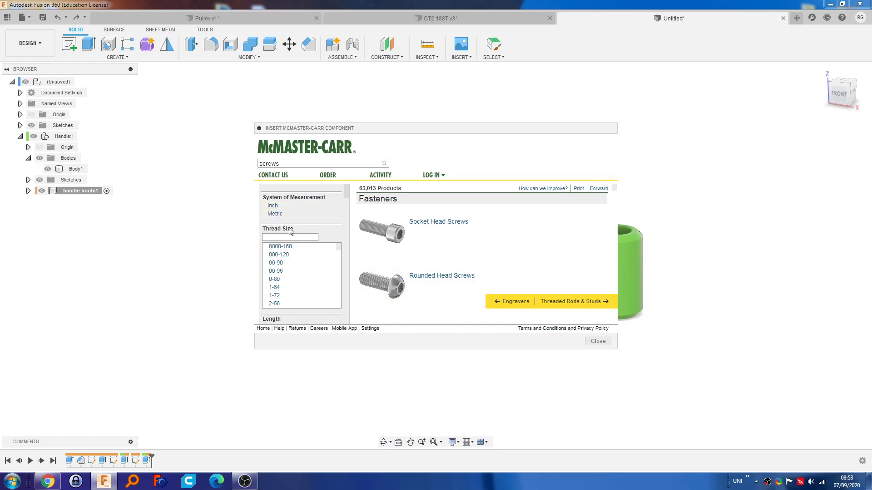
left_click(275, 214)
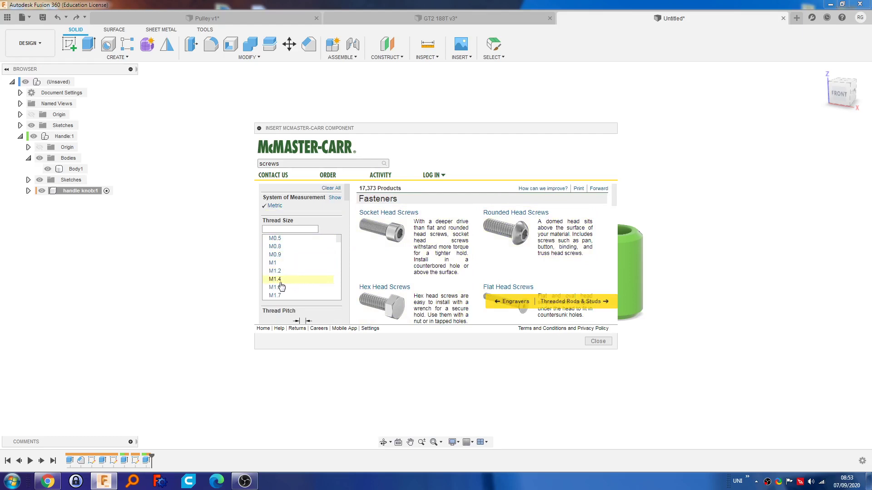
scroll(279, 286, "down", 3)
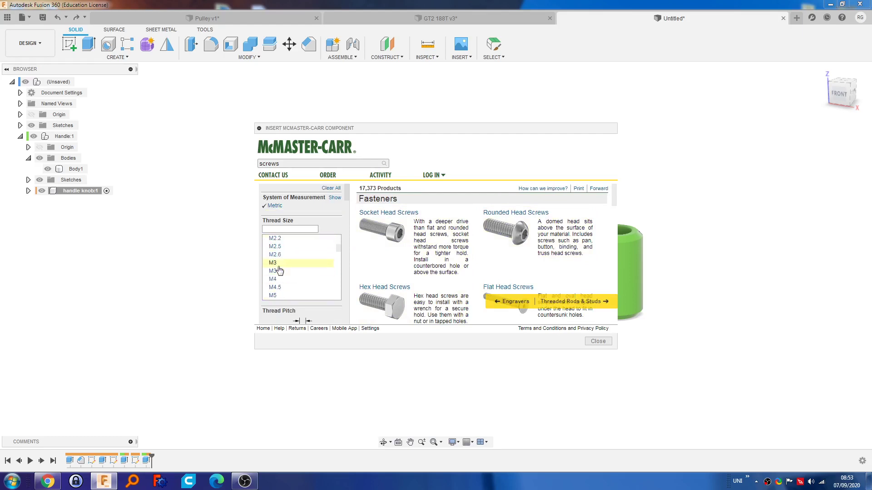
left_click(276, 266)
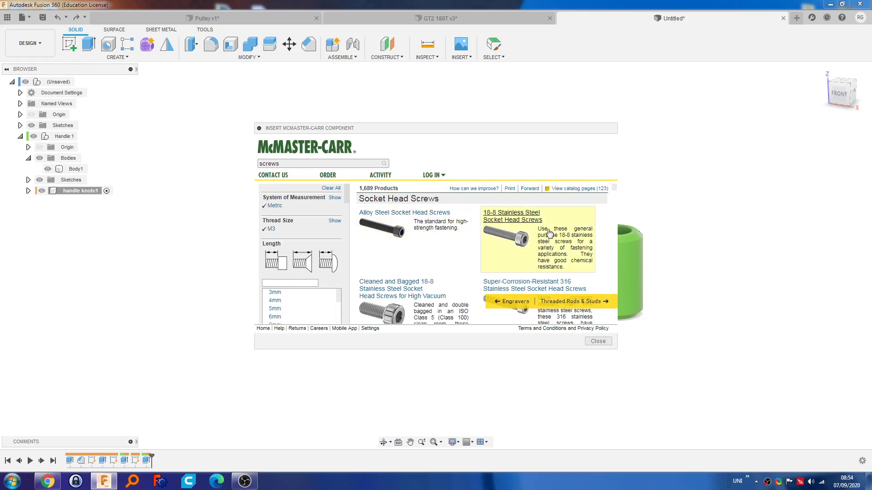
left_click(515, 226)
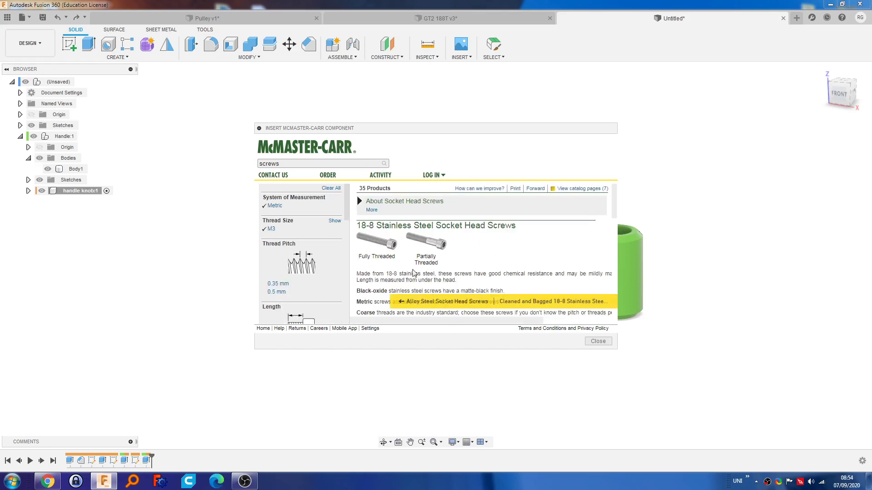
scroll(402, 252, "down", 1)
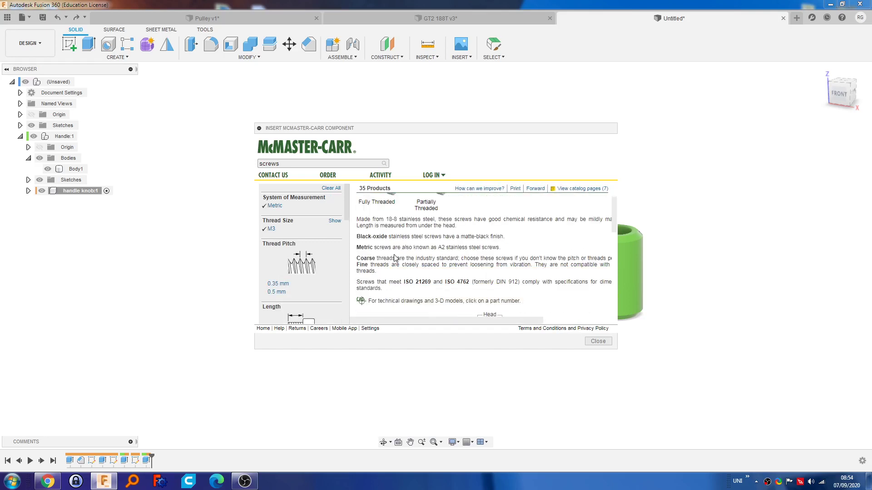
left_click(277, 292)
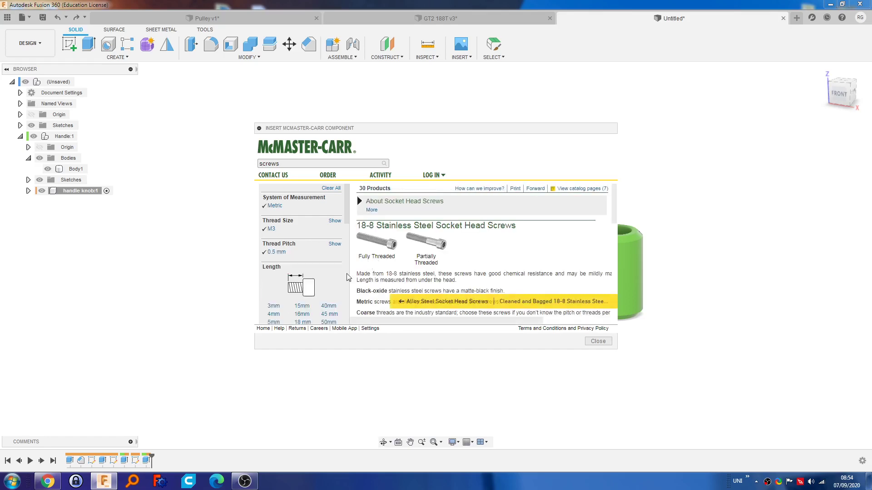
scroll(403, 247, "down", 1)
scroll(403, 246, "down", 2)
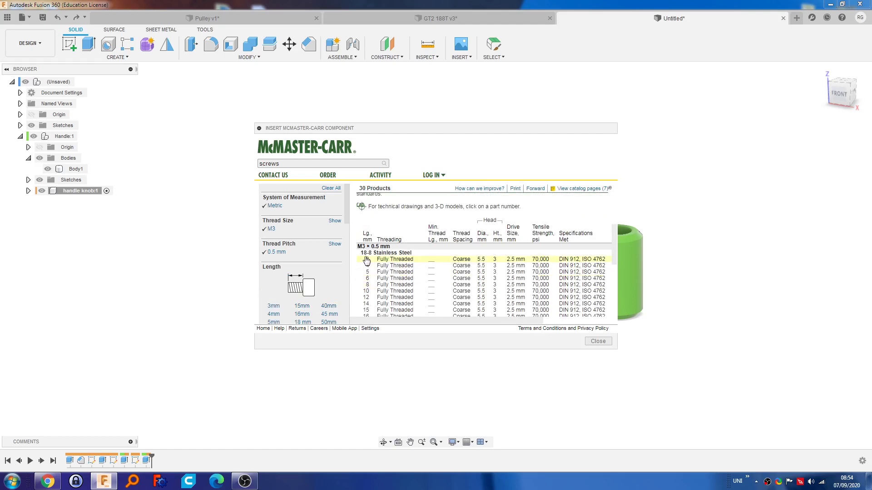
scroll(415, 312, "down", 1)
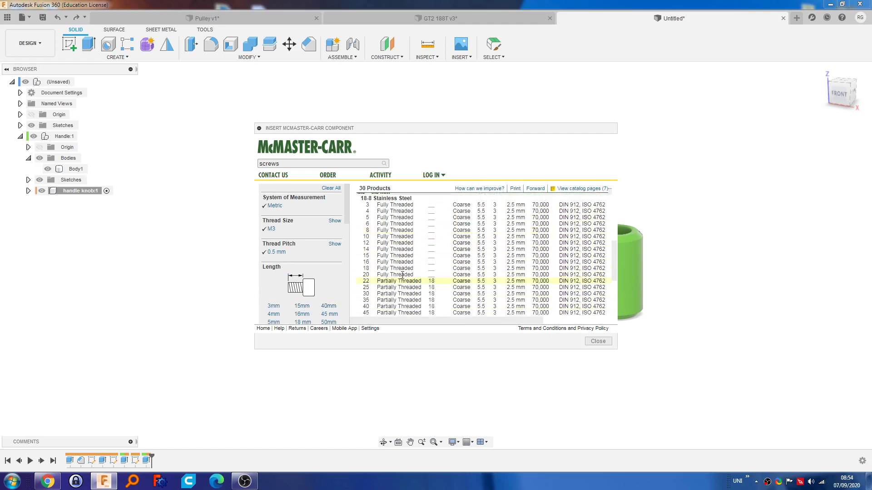
scroll(370, 235, "up", 1)
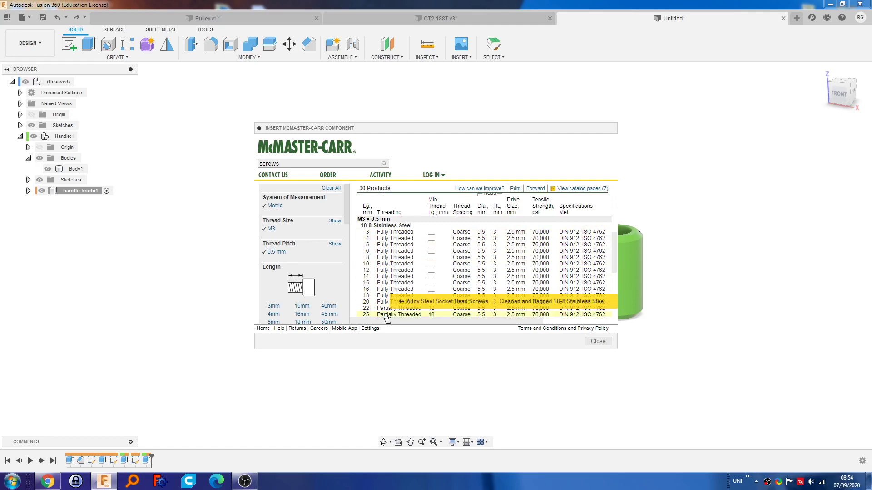
left_click_drag(512, 131, 321, 296)
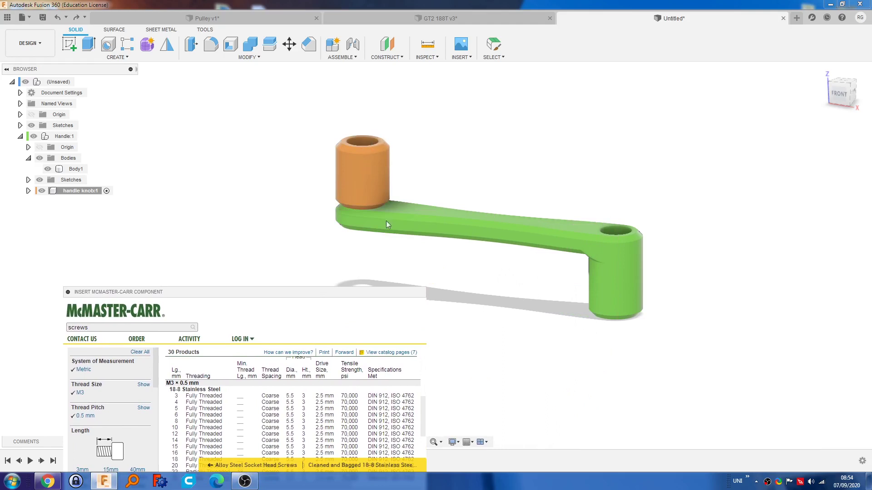
left_click_drag(363, 296, 436, 148)
left_click(482, 365)
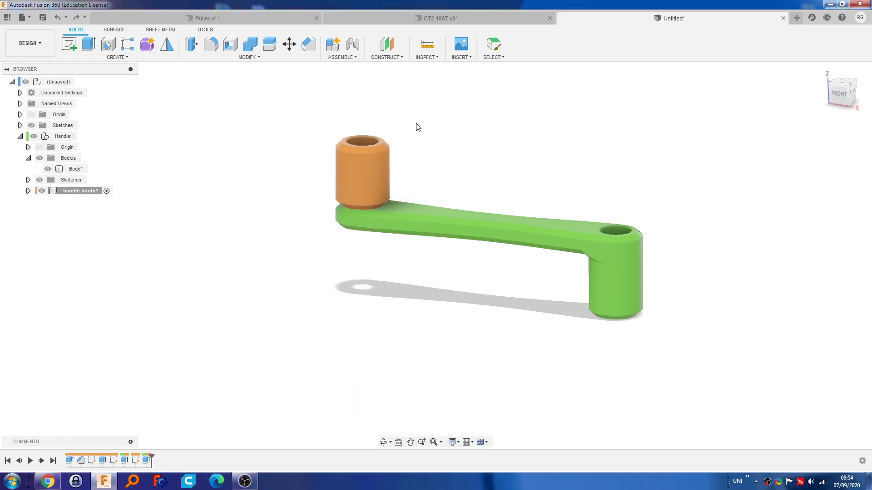
- Measure the distance from the screw-head seat inside the handle knob to the flat underside of the handle arm
middle_click_drag(408, 112, 393, 145, "shift")
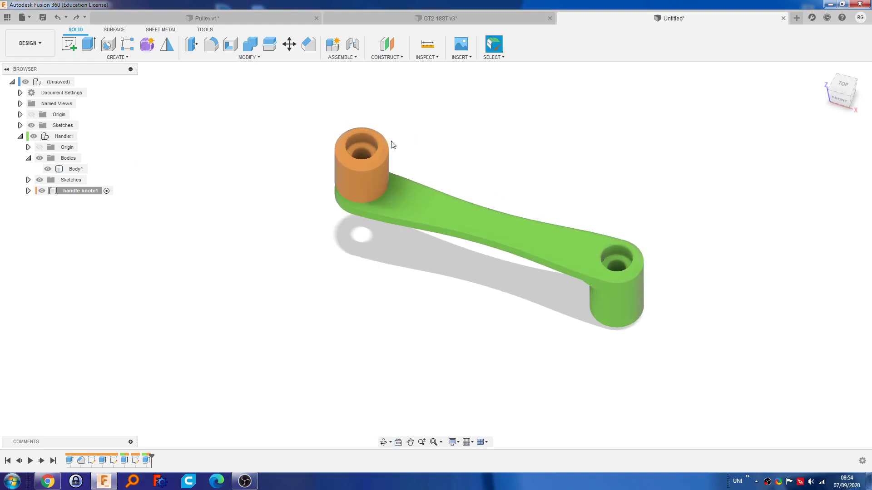
key("i")
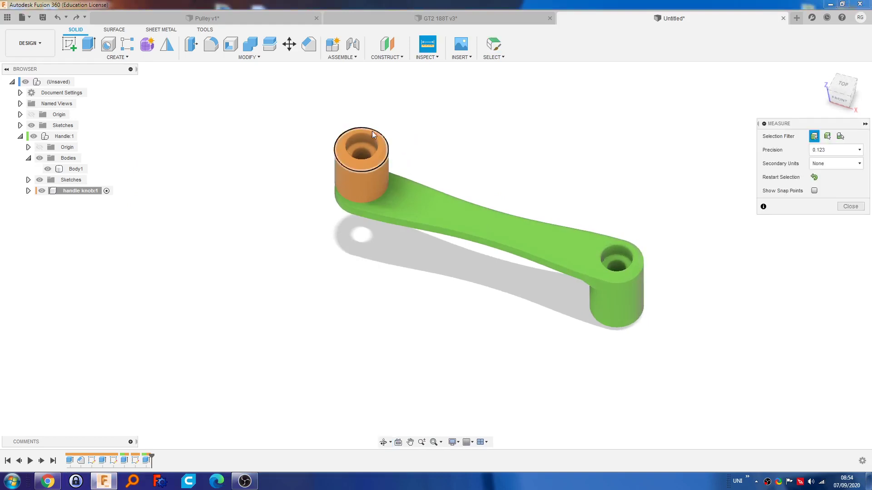
scroll(369, 131, "up", 3)
scroll(366, 161, "down", 2)
left_click(362, 175)
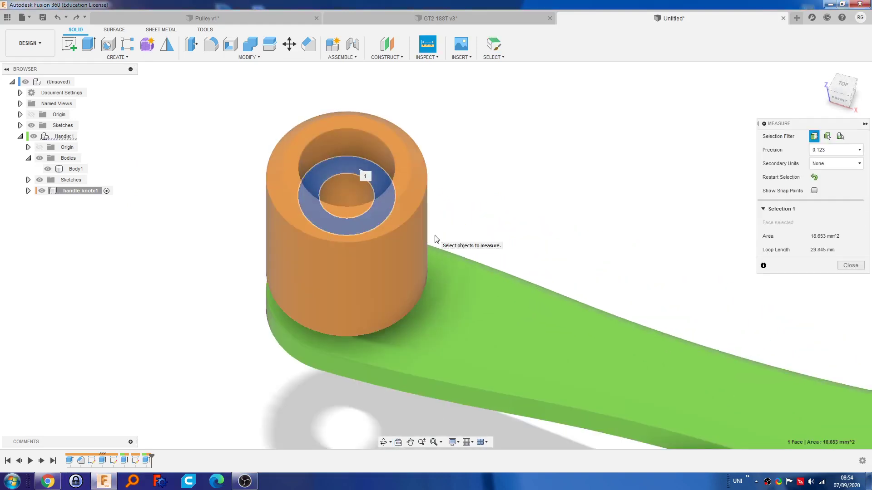
scroll(432, 243, "down", 3)
middle_click_drag(428, 247, 451, 314, "shift")
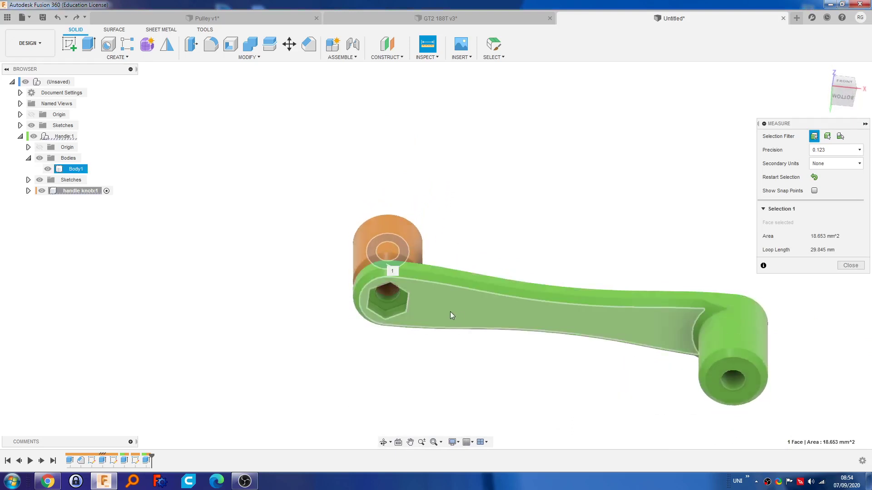
left_click(434, 307)
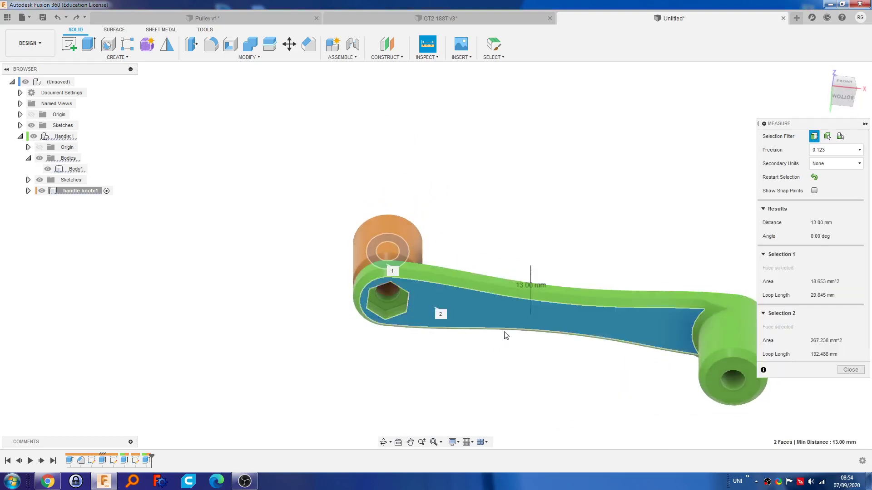
middle_click_drag(499, 261, 522, 286, "shift")
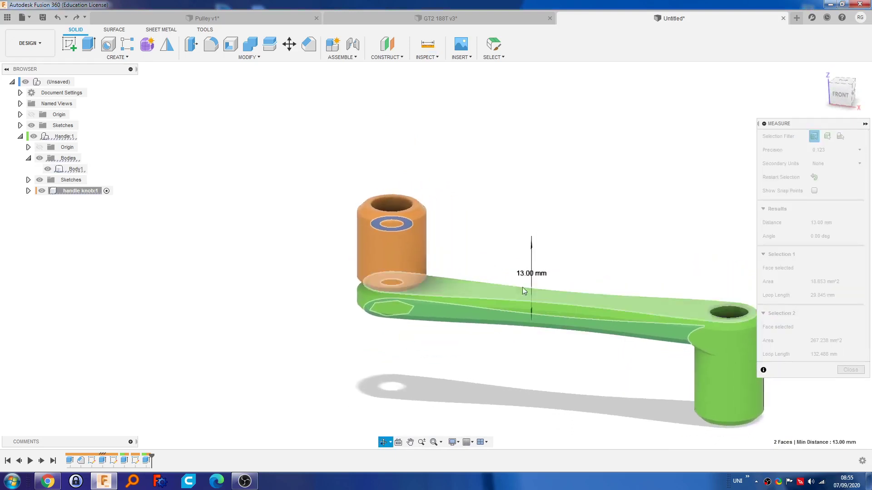
left_click(851, 370)
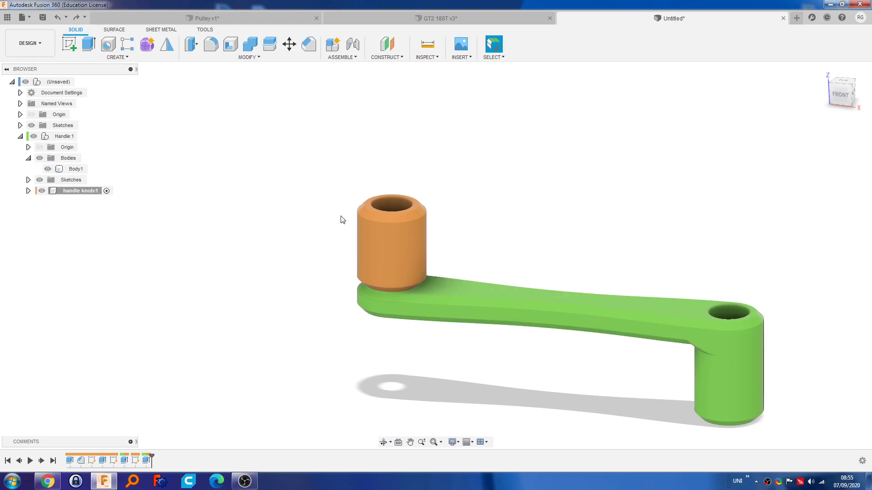
- Start inserting a McMaster-Carr component and narrow the screw catalogue to metric socket head screws with M3 thread
left_click(461, 57)
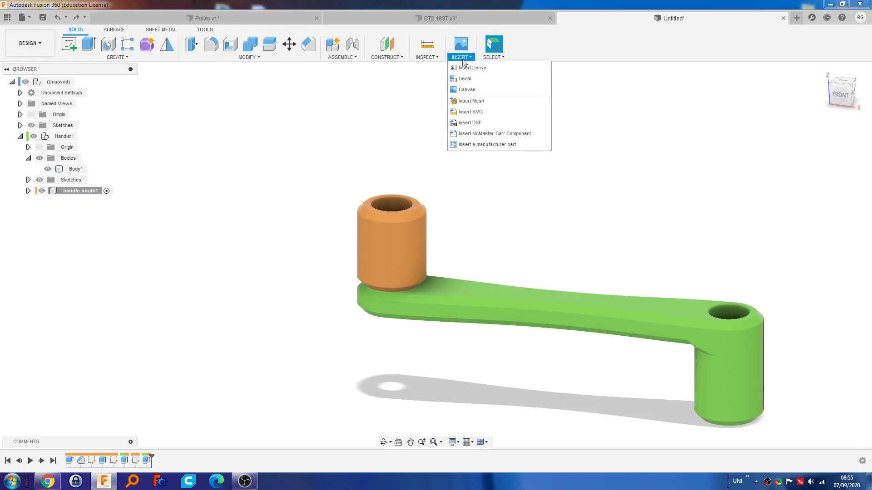
left_click(494, 135)
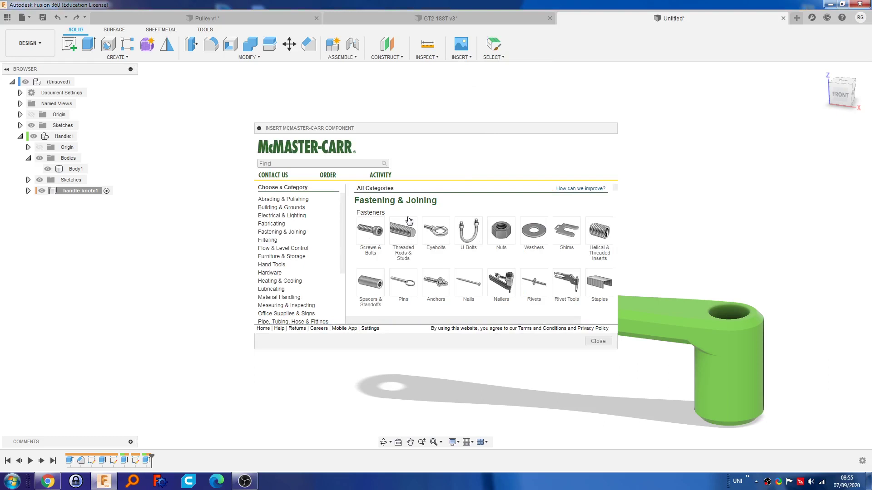
left_click(373, 242)
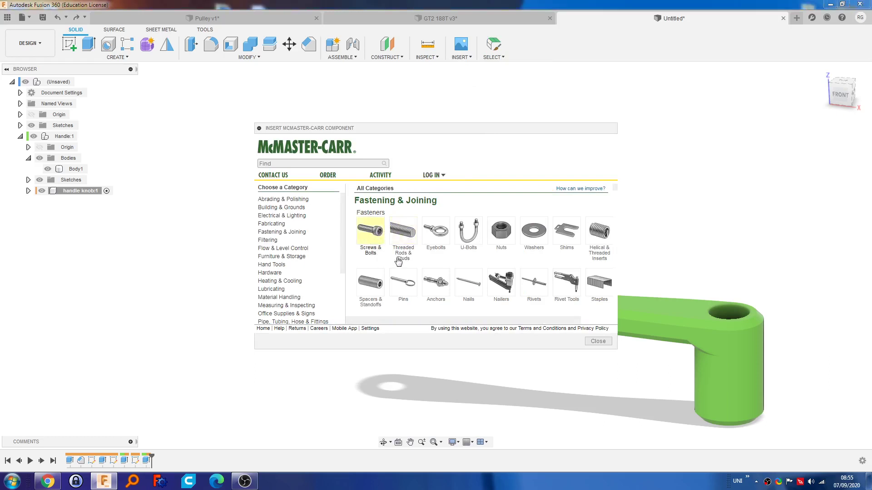
left_click(275, 214)
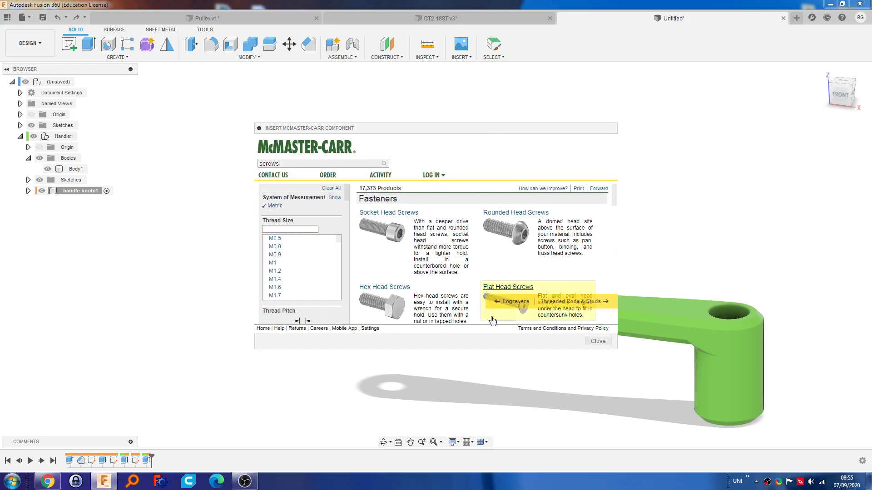
left_click(391, 216)
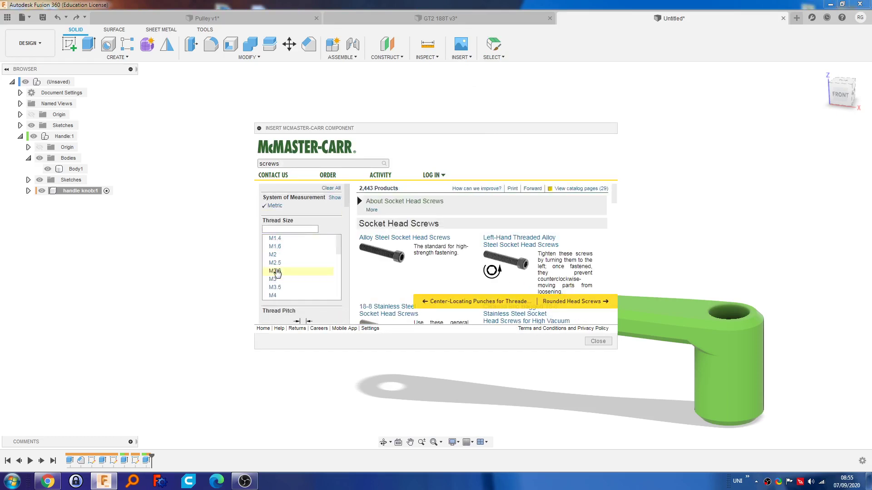
left_click(274, 280)
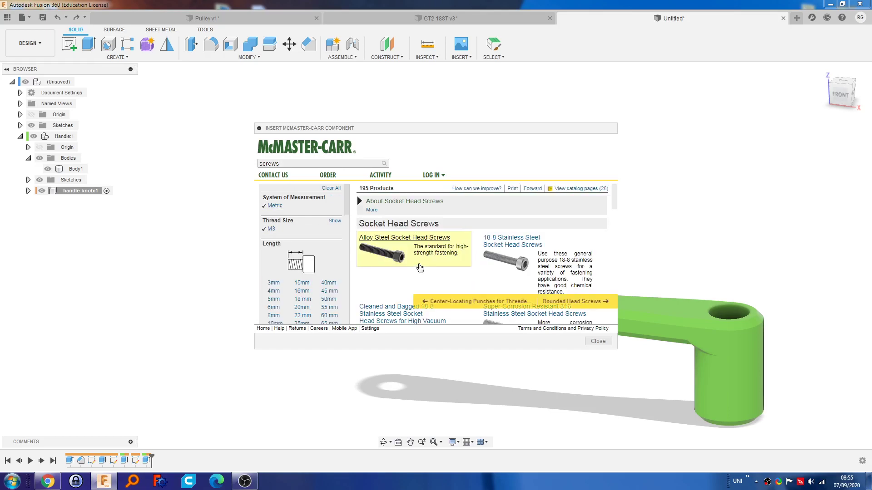
- Choose 18-8 stainless steel socket head screws with 0.5 mm thread pitch and select the 14 mm long, fully threaded one
left_click(533, 243)
scroll(368, 269, "down", 5)
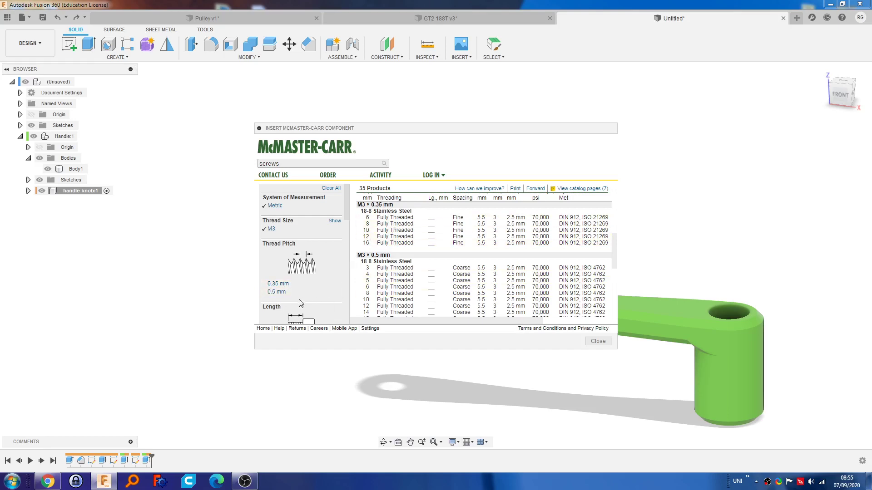
left_click(277, 295)
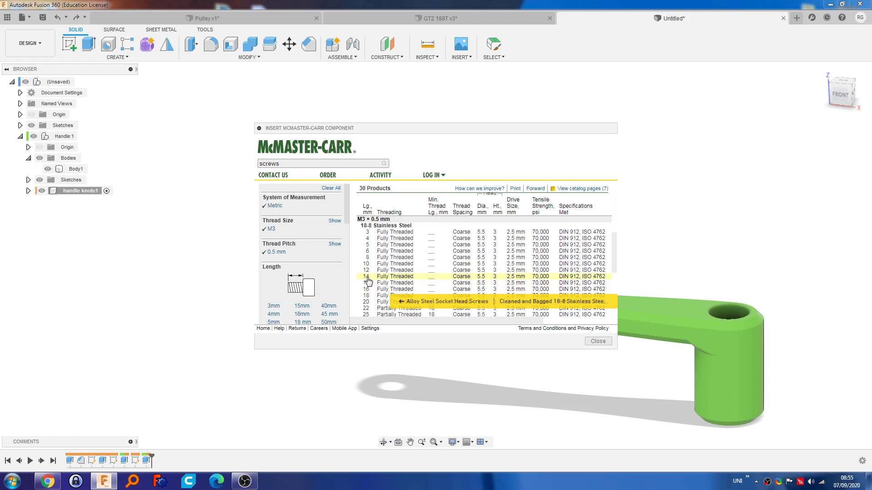
left_click(368, 281)
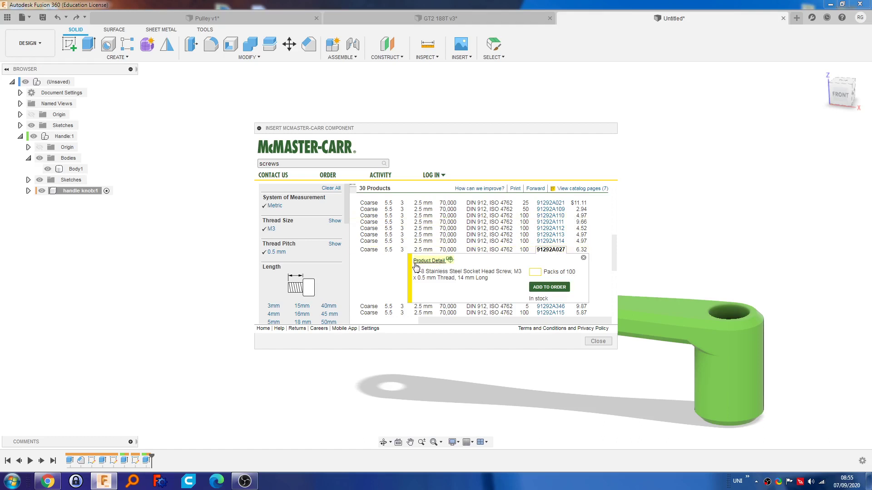
- Open the product details of the 14 mm M3 socket head screw and insert its 3-D STEP model into the design
left_click(439, 262)
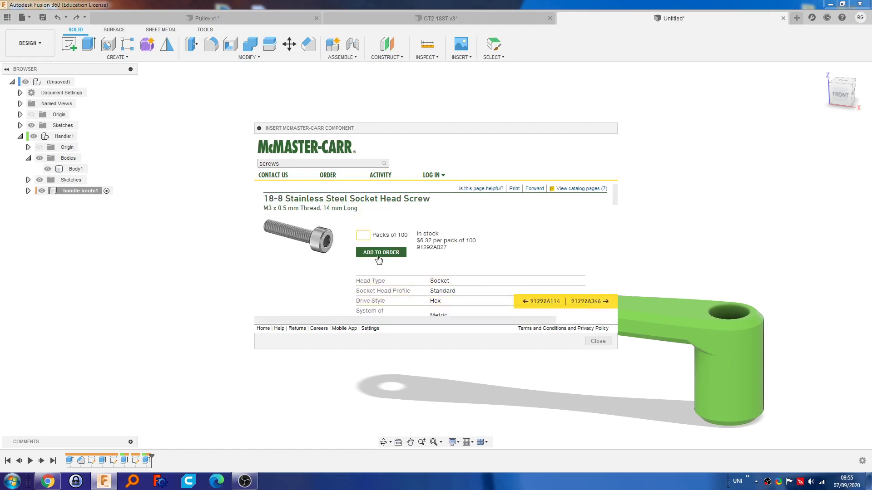
scroll(364, 259, "down", 10)
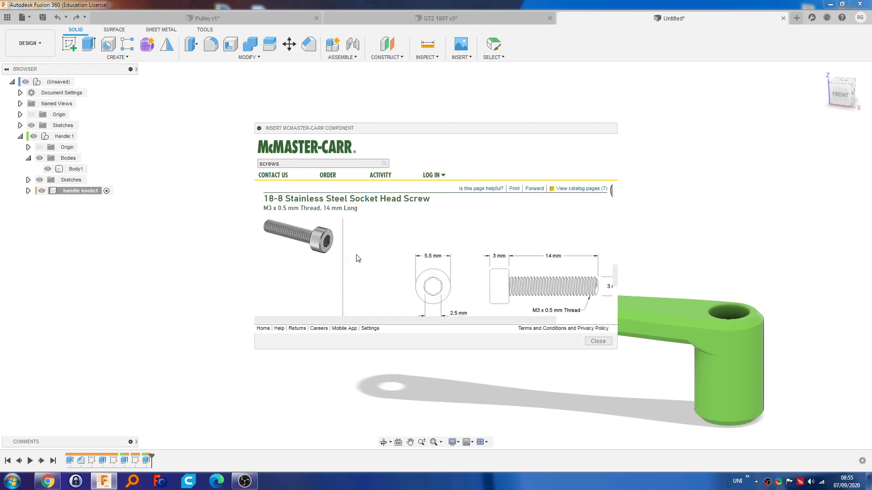
scroll(503, 264, "down", 1)
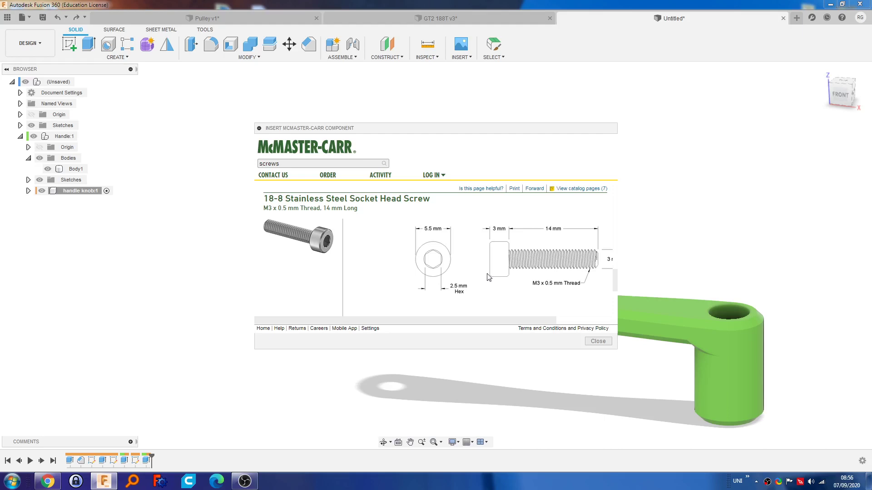
scroll(534, 243, "down", 3)
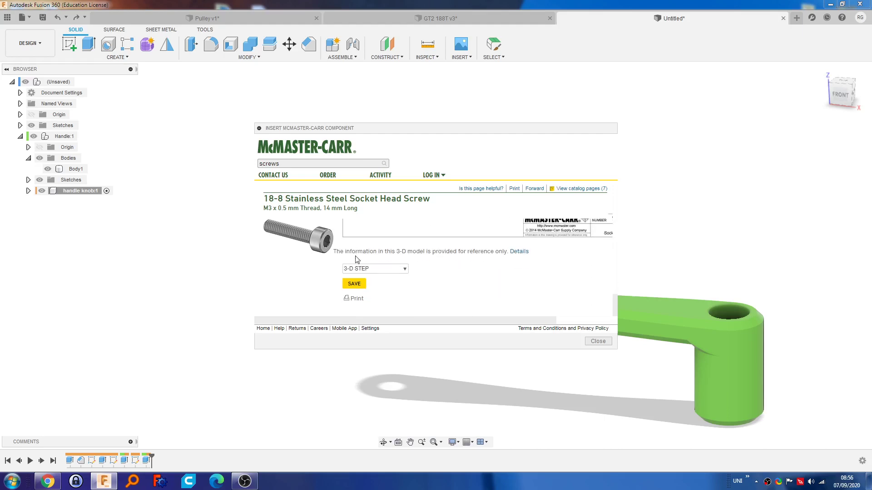
left_click(365, 270)
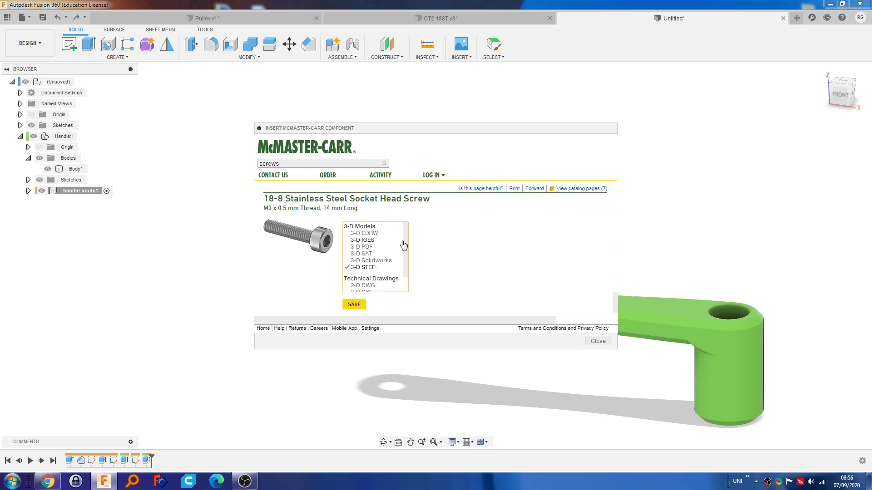
scroll(404, 243, "down", 2)
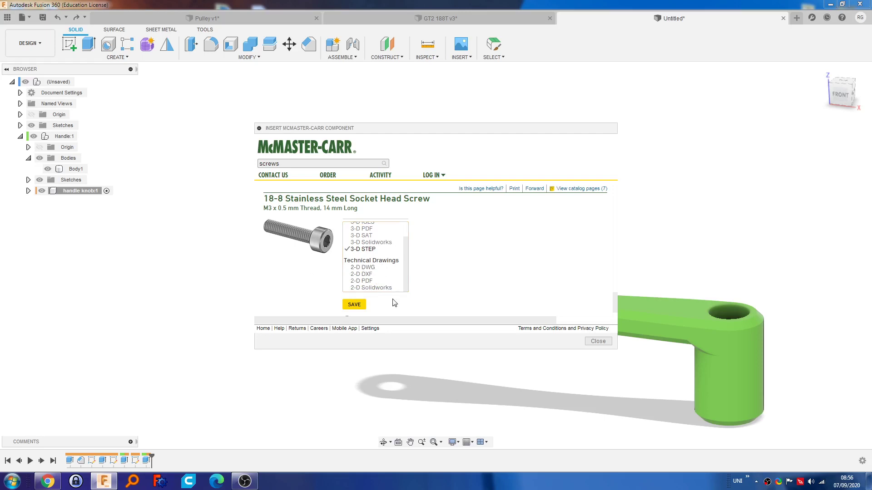
left_click(371, 250)
left_click(354, 284)
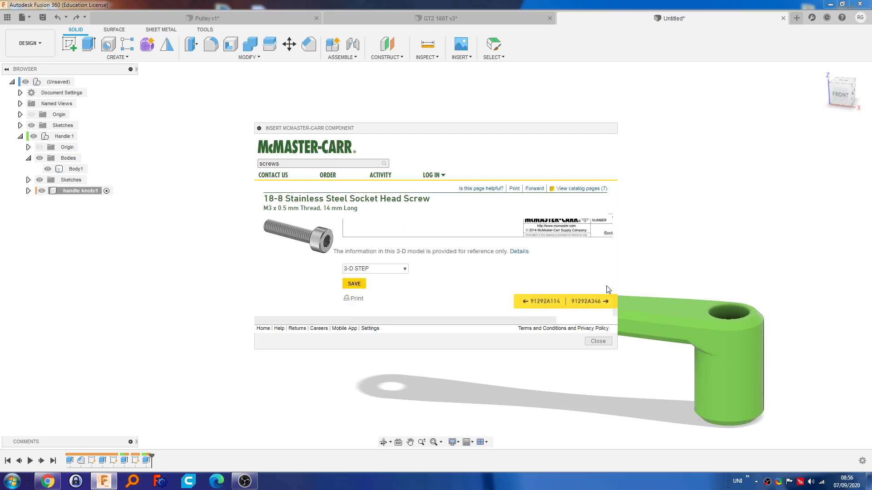
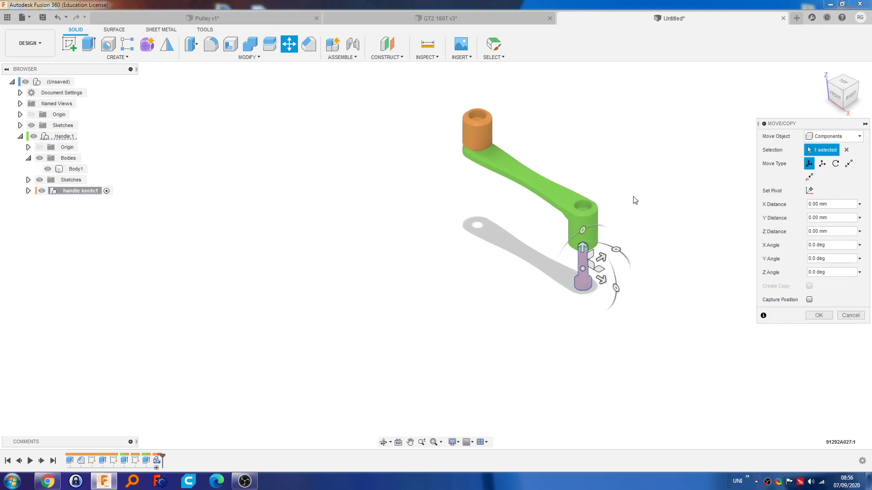
- Rotate the inserted screw by -180 degrees about X so its head faces up
middle_click_drag(637, 219, 594, 199, "shift")
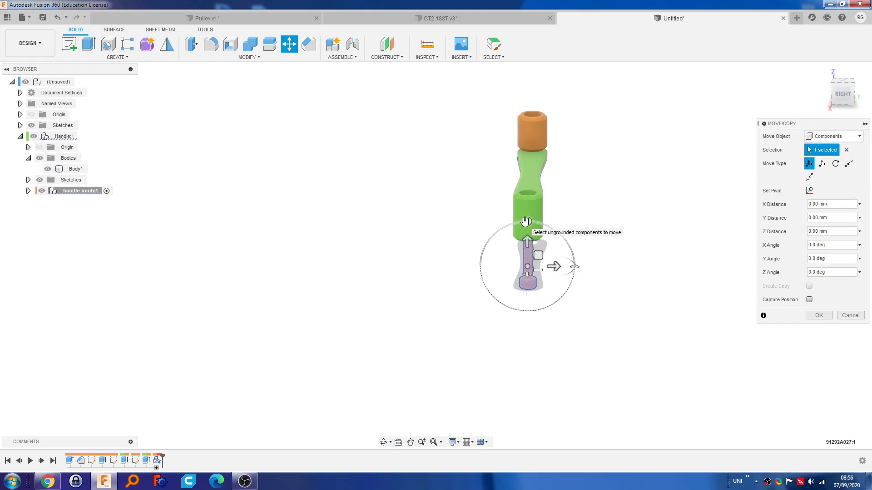
left_click_drag(525, 222, 527, 312)
middle_click_drag(584, 311, 636, 256, "shift")
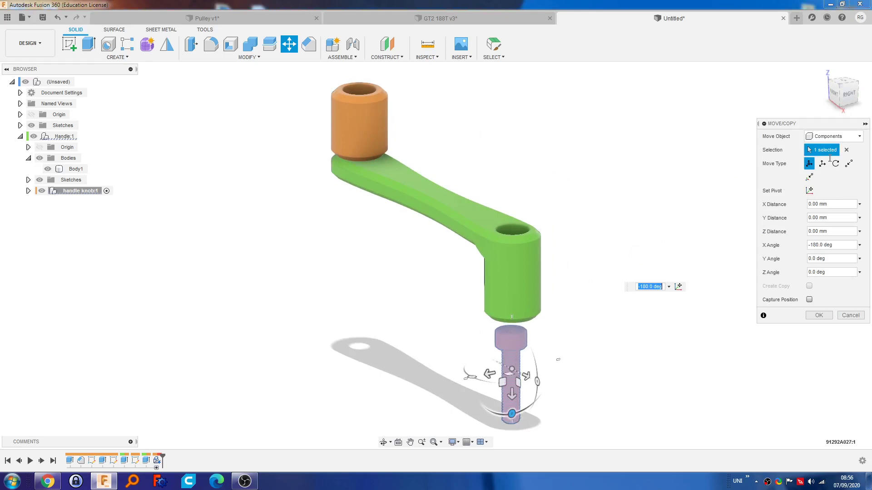
- Move the screw point to point from the centre of its head's underside to the centre of the counterbore seat inside the knob
left_click(848, 163)
middle_click_drag(571, 308, 578, 251, "shift")
scroll(537, 184, "up", 5)
scroll(532, 186, "up", 2)
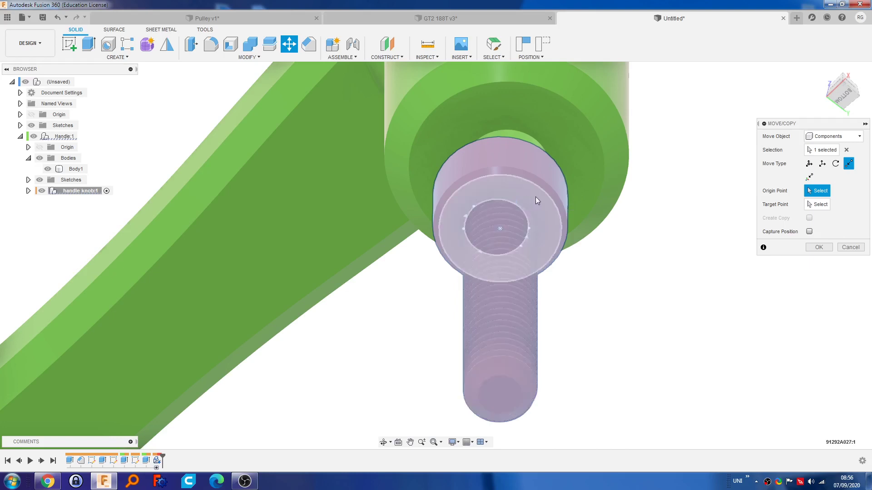
left_click(503, 233)
scroll(371, 206, "down", 1)
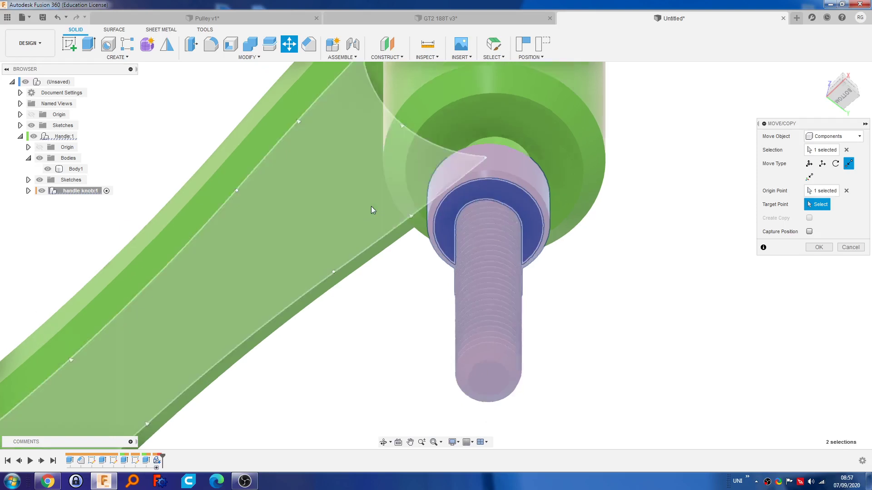
scroll(372, 210, "down", 5)
middle_click_drag(228, 210, 244, 189, "shift")
scroll(338, 199, "up", 5)
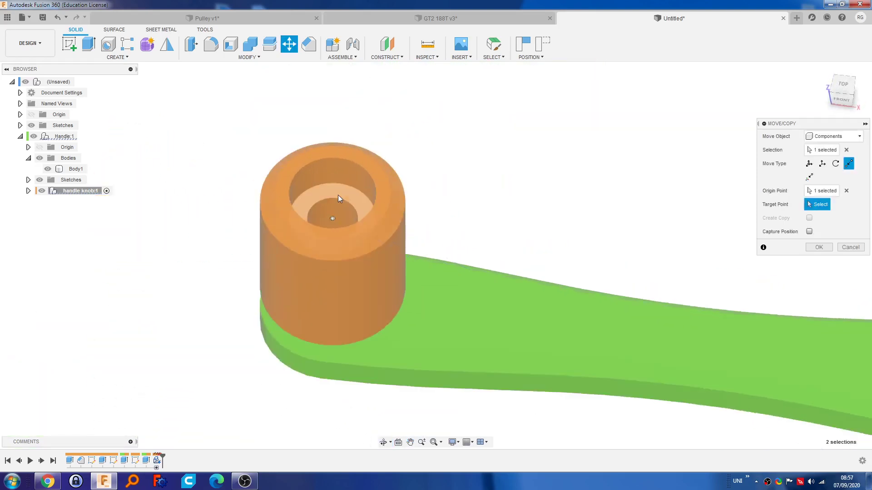
scroll(338, 198, "up", 2)
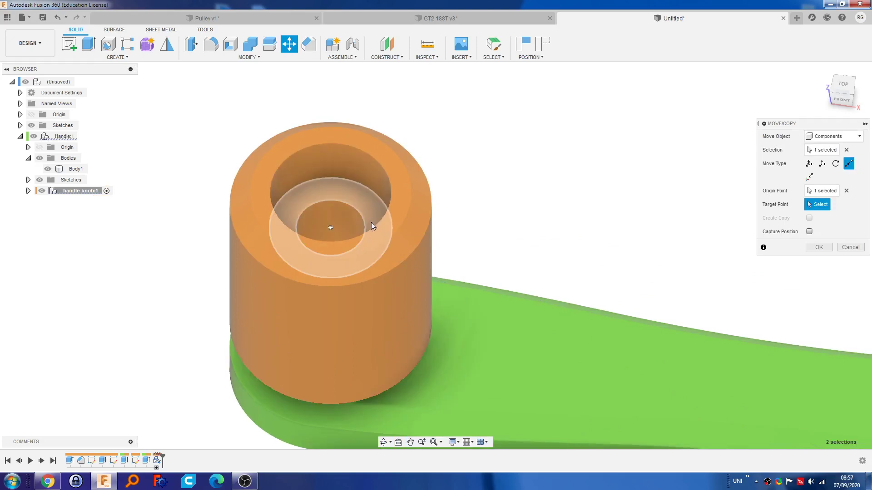
left_click(332, 228)
scroll(342, 212, "down", 3)
middle_click_drag(342, 211, 400, 213, "shift")
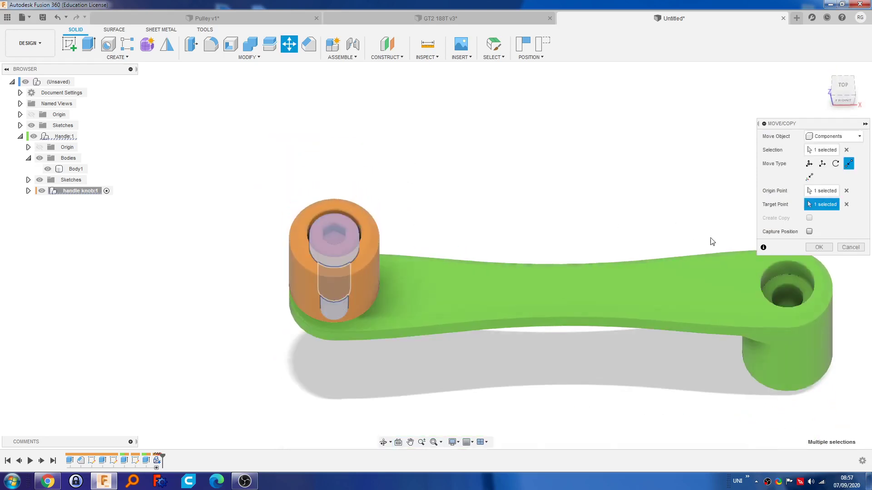
left_click(818, 247)
- Check the screw end in the handle's hex recess, and start inserting a metric nut from the McMaster-Carr catalogue
middle_click_drag(759, 239, 432, 205, "shift")
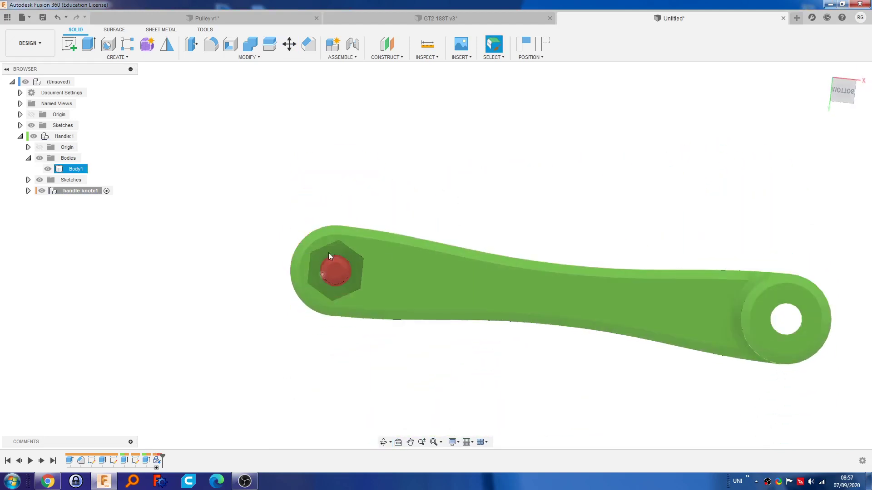
middle_click_drag(344, 255, 332, 293, "shift")
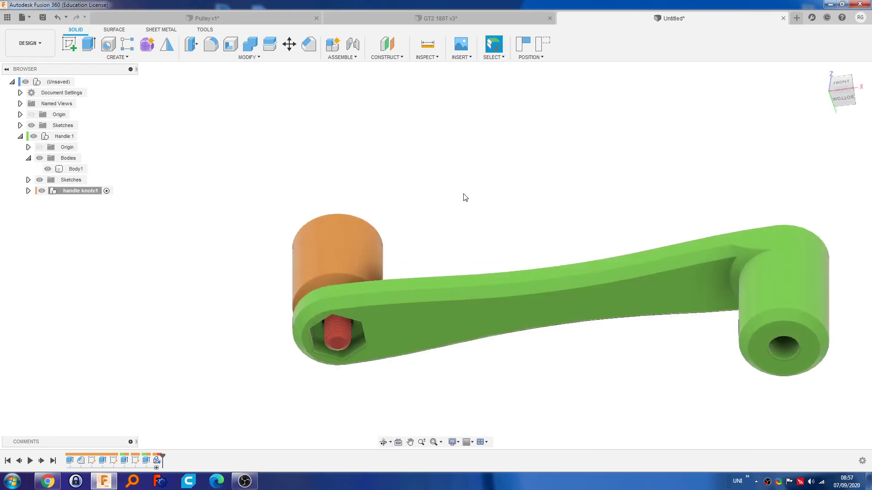
middle_click_drag(466, 197, 479, 239)
left_click(461, 50)
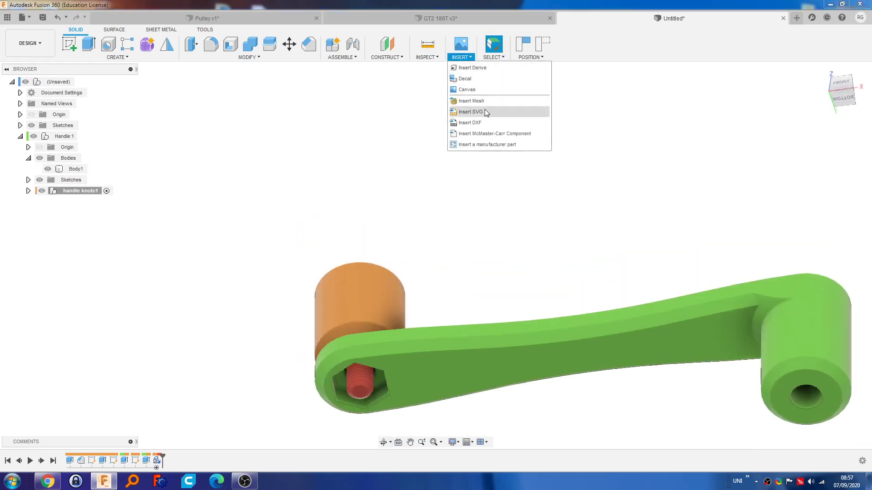
left_click(491, 135)
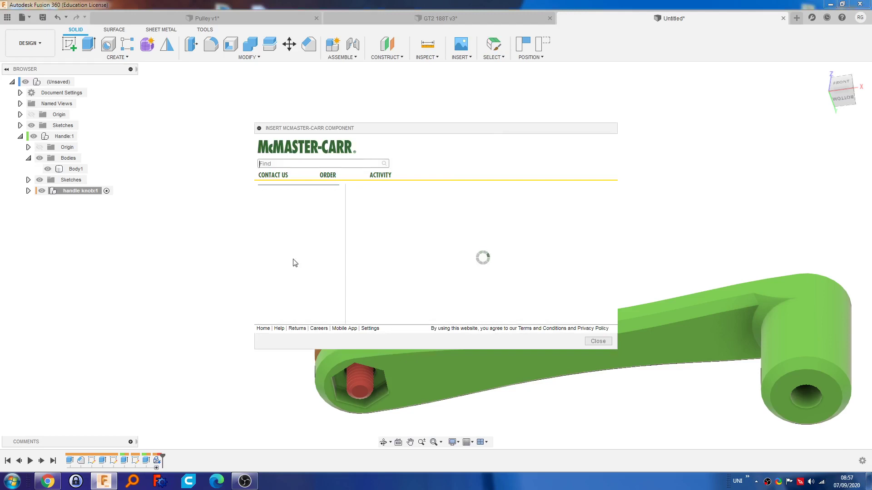
left_click(276, 215)
left_click(418, 227)
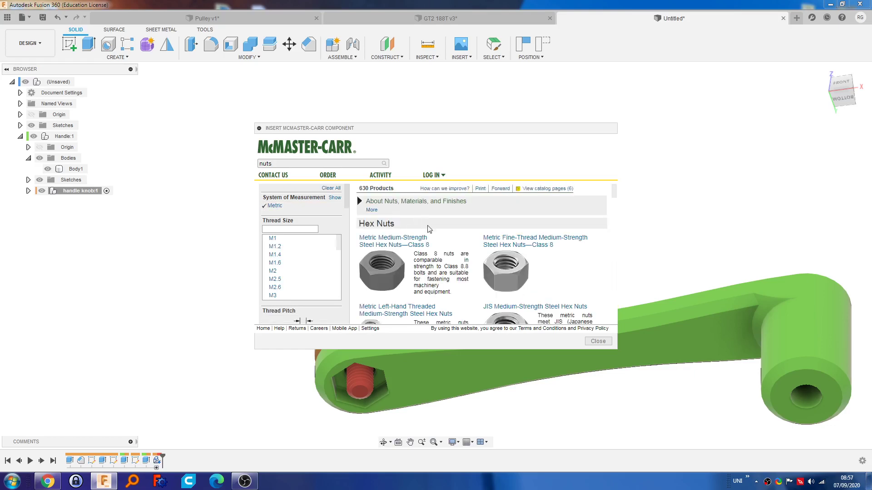
- Choose Metric 18-8 Stainless Steel Hex Nuts in the catalogue and filter them to M3 thread size
scroll(449, 266, "down", 5)
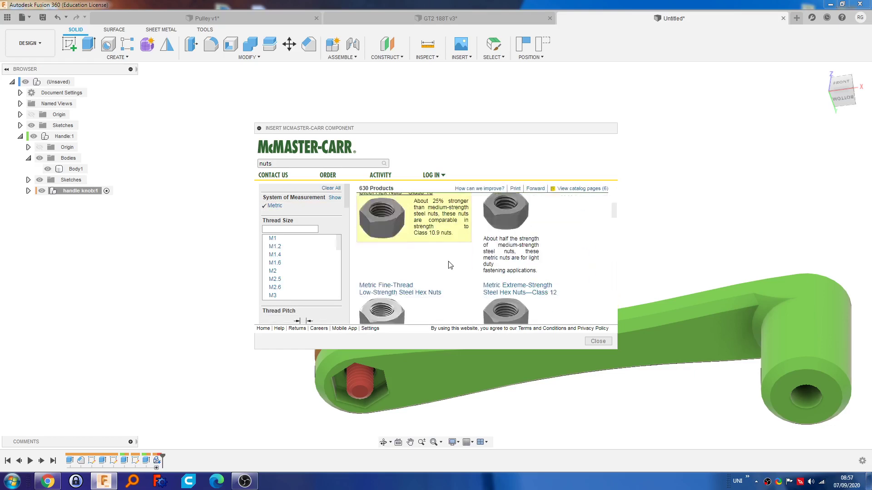
scroll(449, 265, "down", 2)
scroll(413, 261, "down", 3)
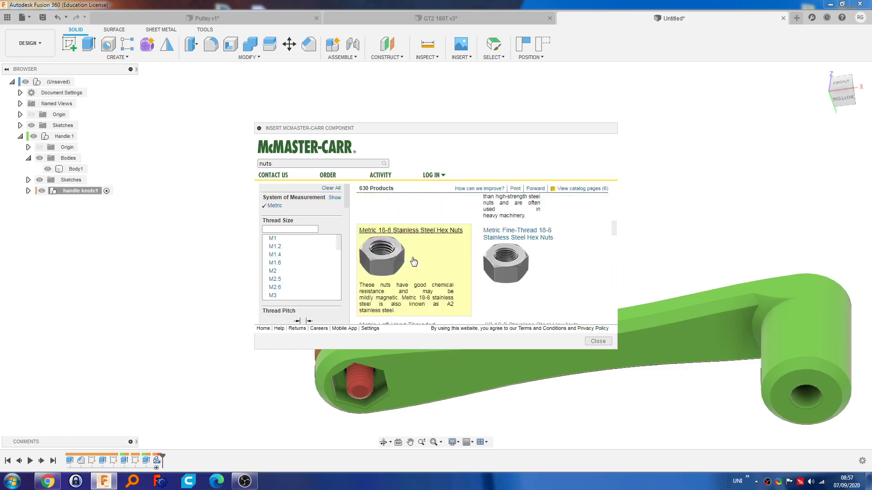
scroll(411, 264, "down", 4)
scroll(400, 263, "up", 5)
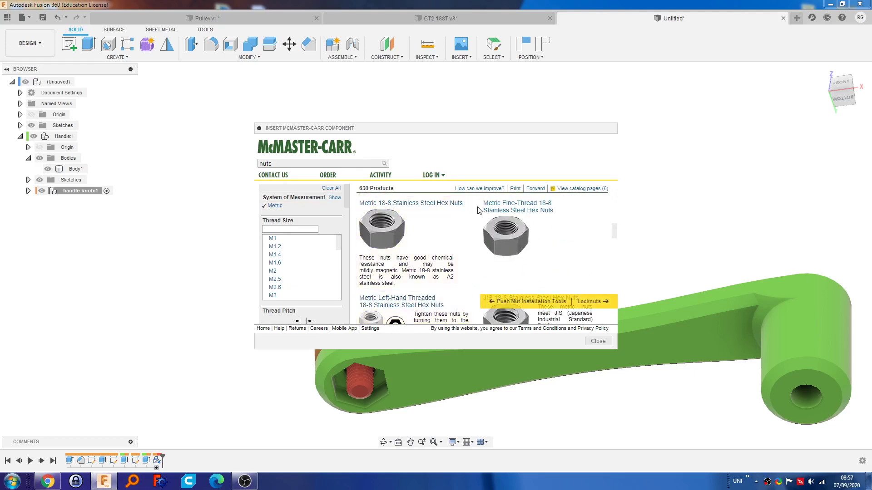
left_click(415, 207)
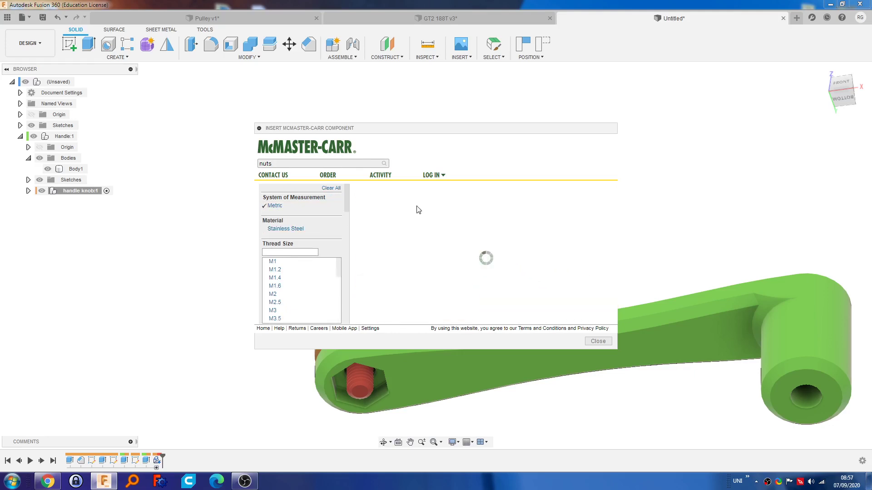
left_click(272, 311)
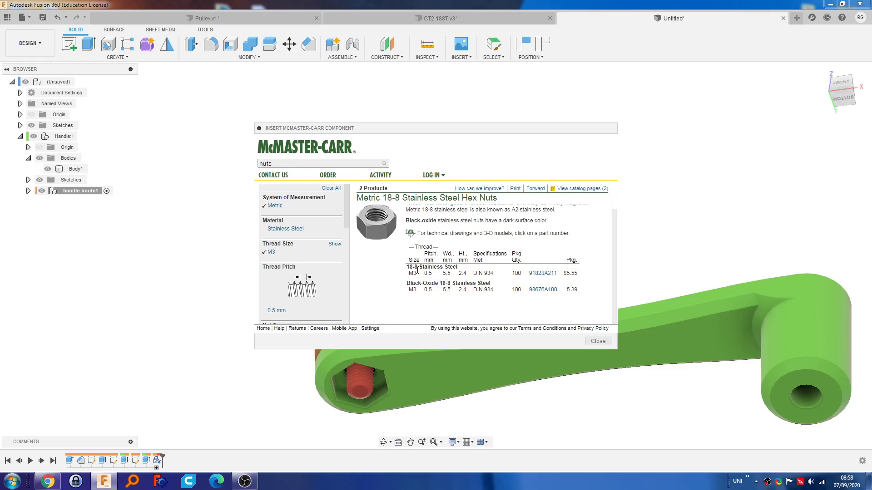
- Open the product details of the plain 18-8 stainless steel M3 x 0.5 mm hex nut and insert its 3-D STEP model
left_click(543, 274)
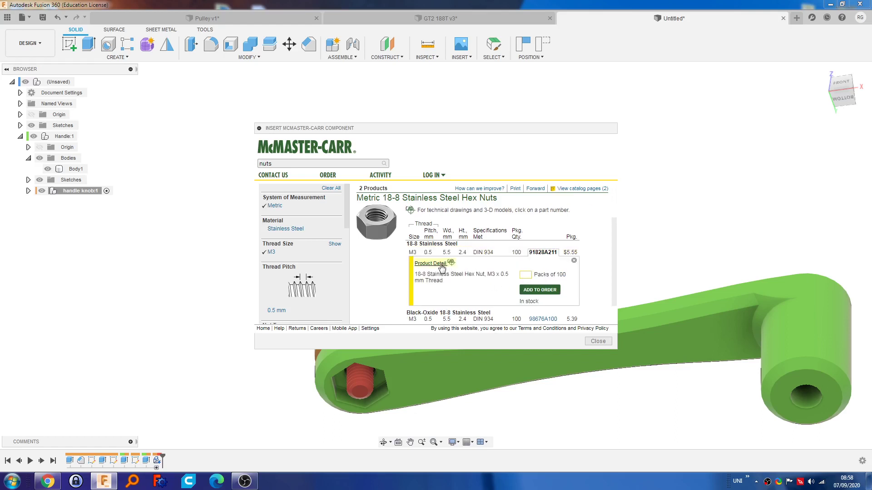
left_click(430, 264)
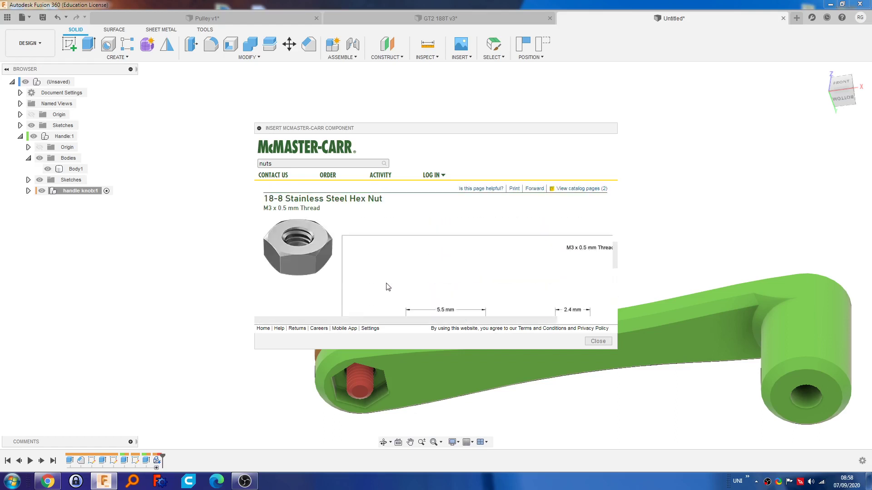
scroll(337, 278, "down", 3)
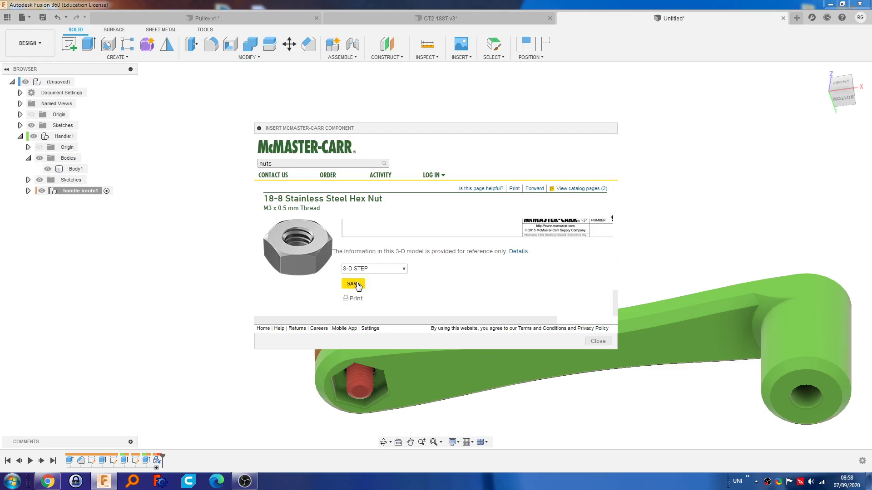
left_click(354, 284)
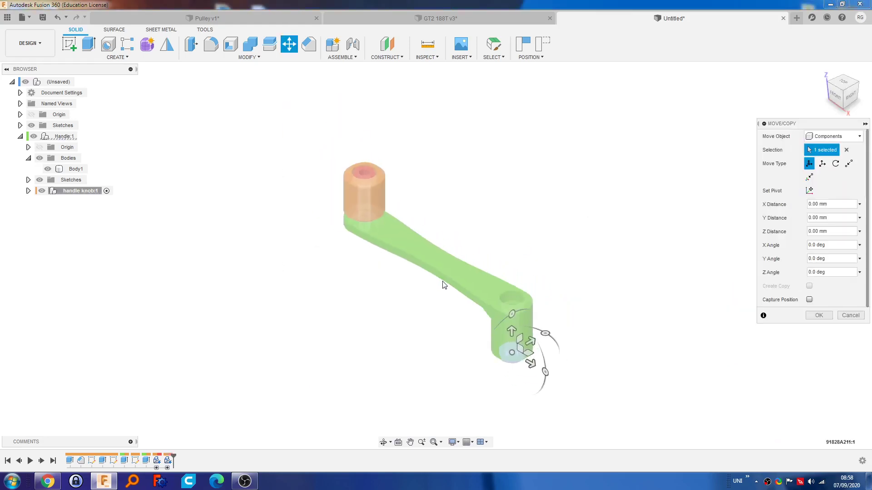
- Raise the inserted nut 40 mm along Z and pick the centre of its hole as the origin of a point-to-point move
left_click_drag(505, 324, 506, 199)
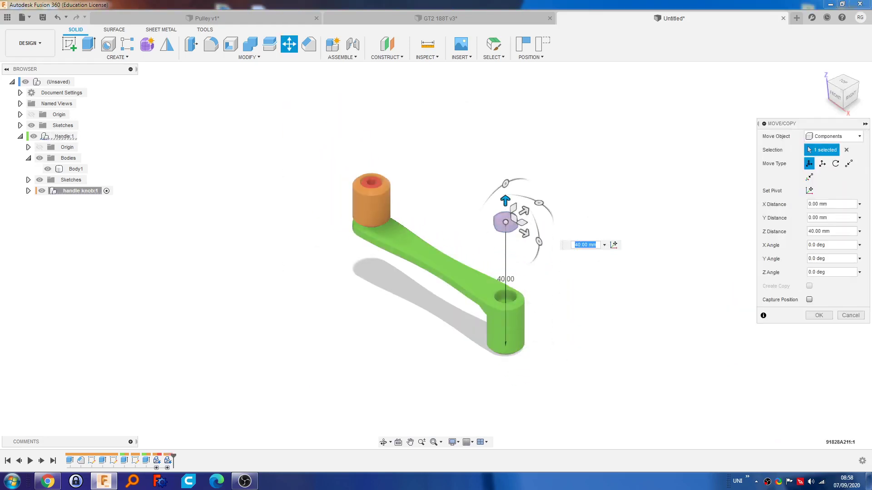
left_click(848, 163)
scroll(497, 215, "up", 8)
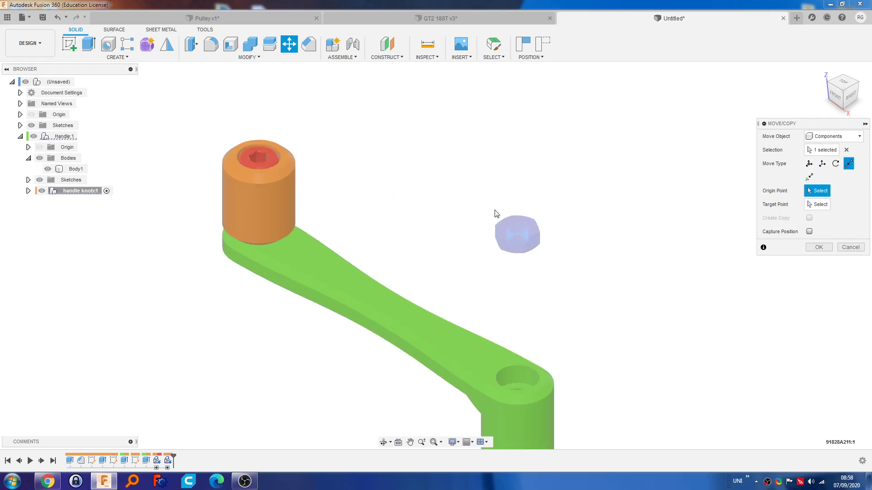
scroll(522, 222, "up", 3)
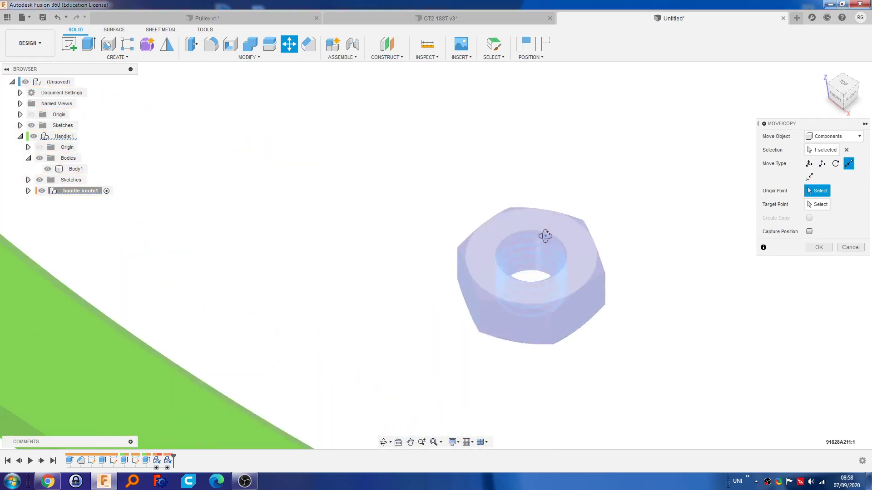
scroll(411, 259, "down", 4)
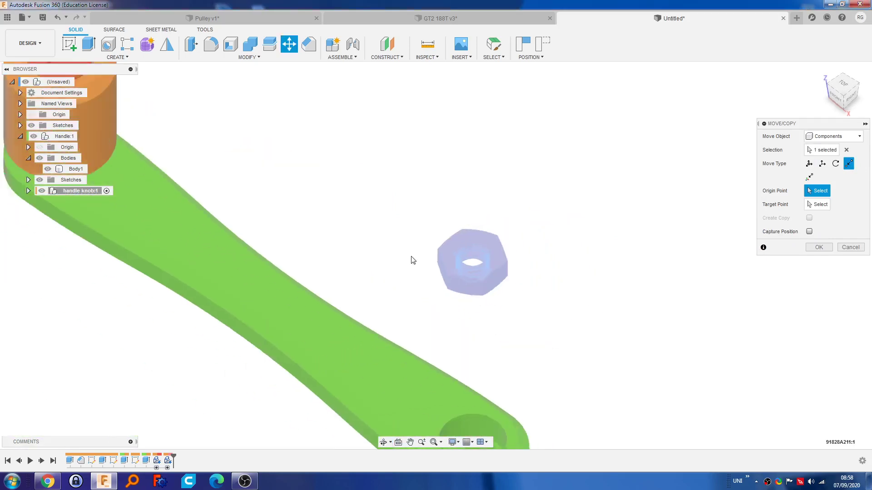
left_click(469, 257)
- Move the nut to the centre of the hex recess seat on the handle's underside, around the screw end
scroll(428, 274, "down", 5)
middle_click_drag(247, 278, 288, 155, "shift")
scroll(213, 244, "up", 8)
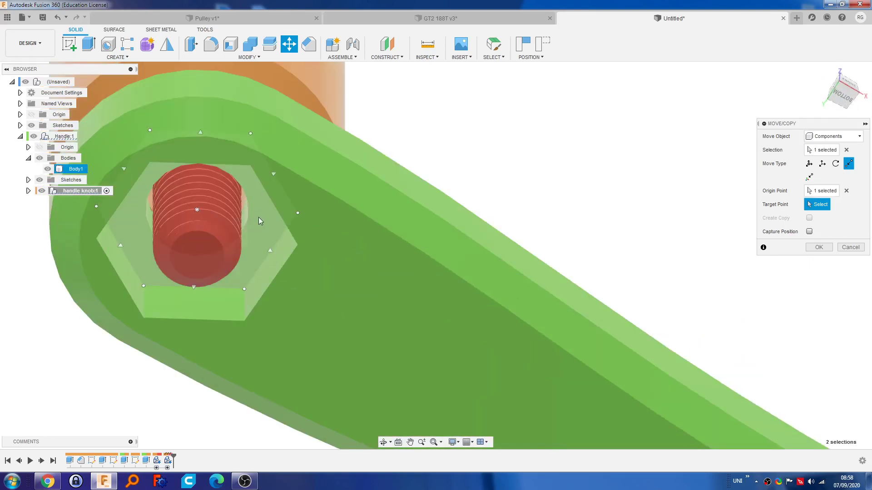
left_click(202, 211)
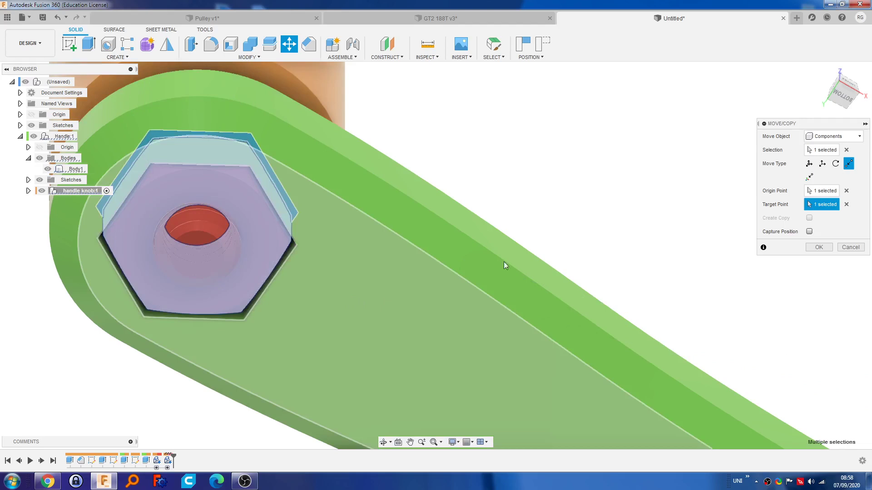
key("Return")
middle_click_drag(443, 158, 440, 126, "shift")
scroll(441, 127, "up", 3)
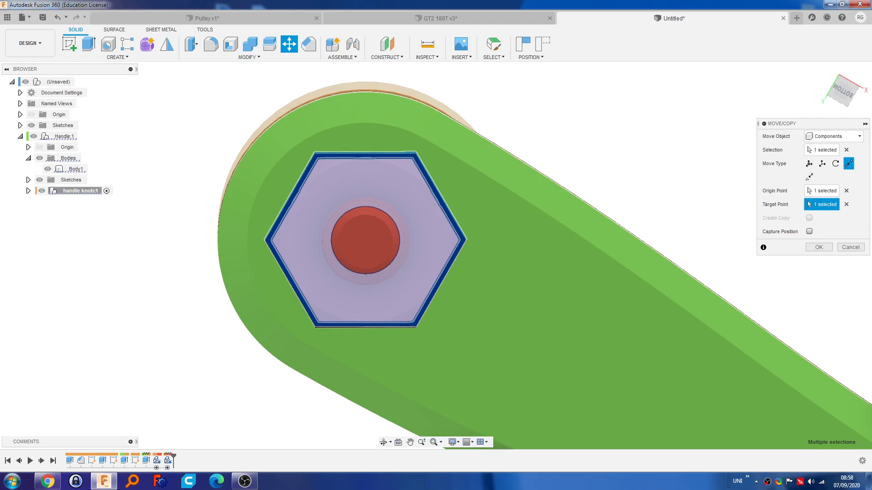
left_click(819, 247)
left_click(513, 221)
scroll(513, 221, "down", 2)
middle_click_drag(513, 221, 408, 142, "shift")
left_click(246, 57)
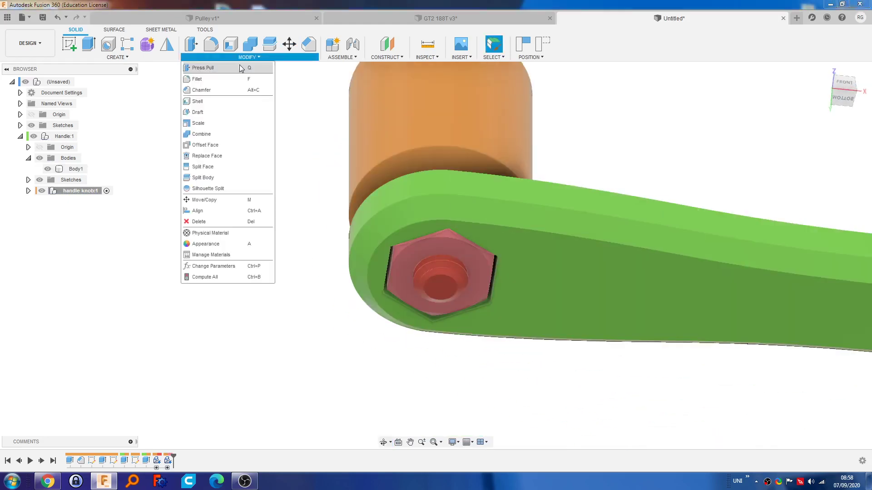
left_click(199, 212)
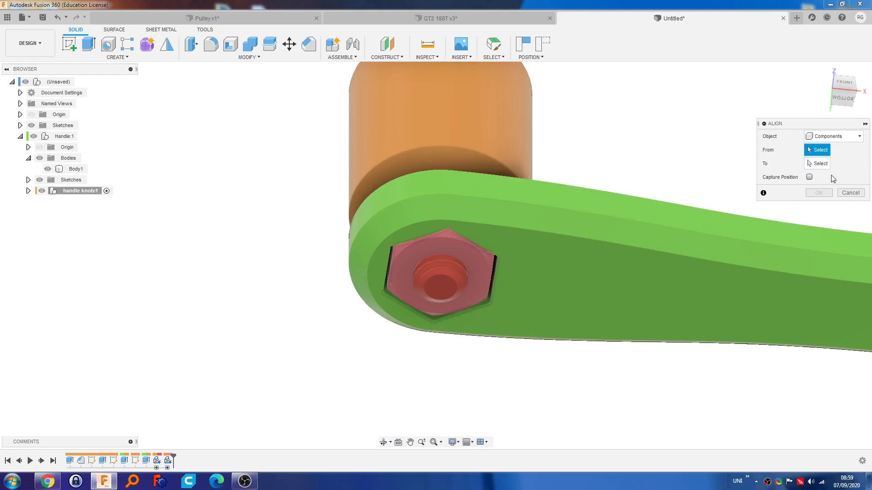
left_click(850, 193)
- Measure the distance from the counterbore seat inside the handle's hub to the hub's bottom face
scroll(508, 201, "down", 5)
middle_click_drag(707, 163, 710, 234, "shift")
middle_click_drag(796, 204, 481, 263)
key("i")
scroll(595, 239, "up", 5)
left_click(480, 262)
scroll(526, 324, "down", 6)
middle_click_drag(564, 375, 562, 293, "shift")
scroll(522, 352, "up", 4)
left_click(526, 300)
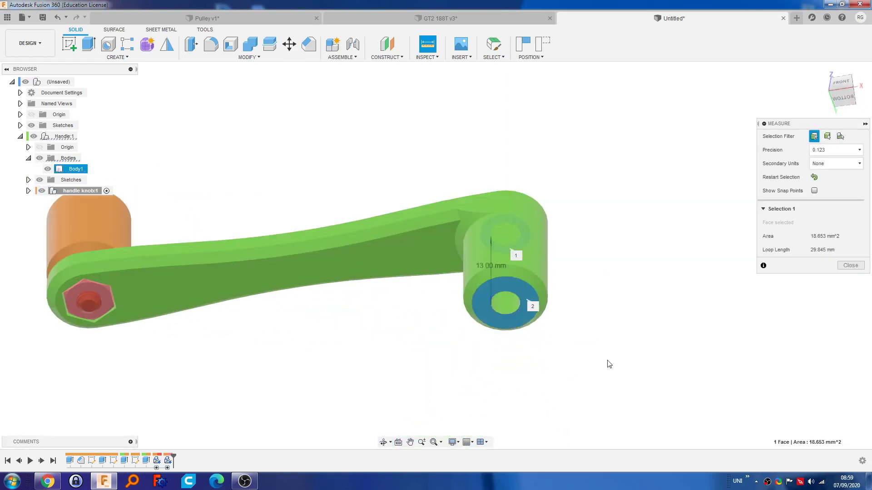
middle_click_drag(580, 275, 565, 330, "shift")
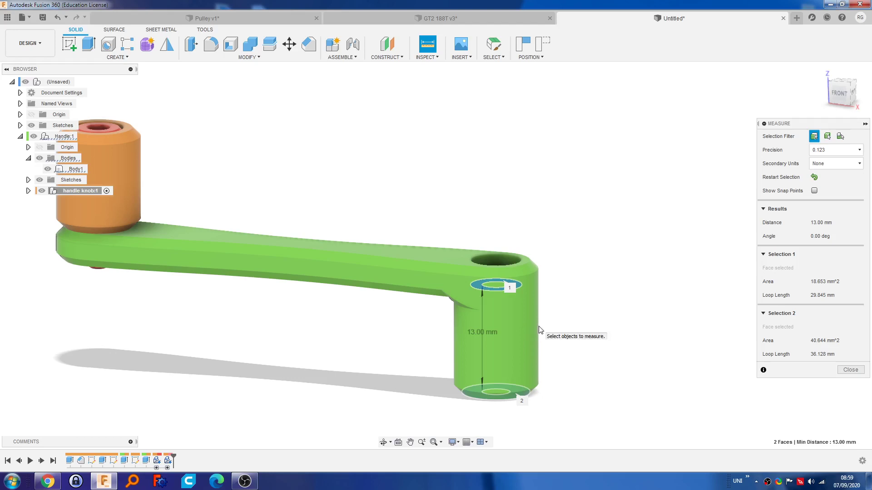
middle_click_drag(579, 350, 578, 308, "shift")
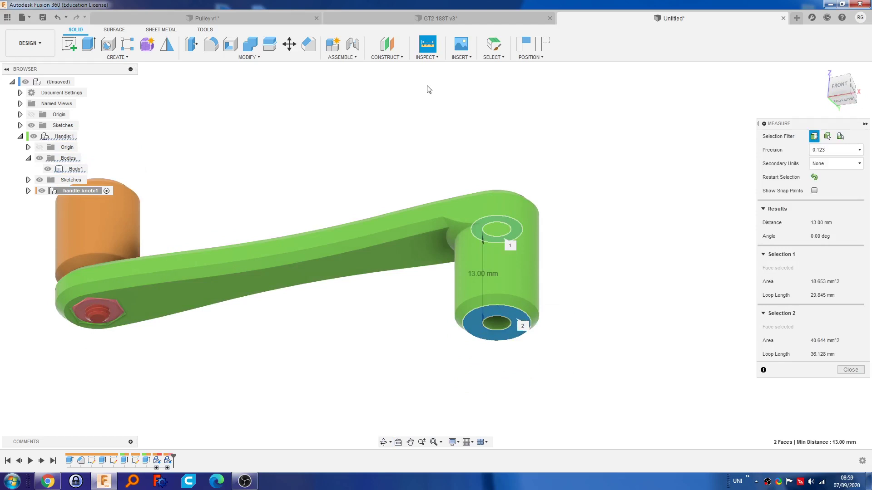
- Switch to the GT2 188T pulley design and measure the distance between the disc's upper face and its underside
left_click(407, 20)
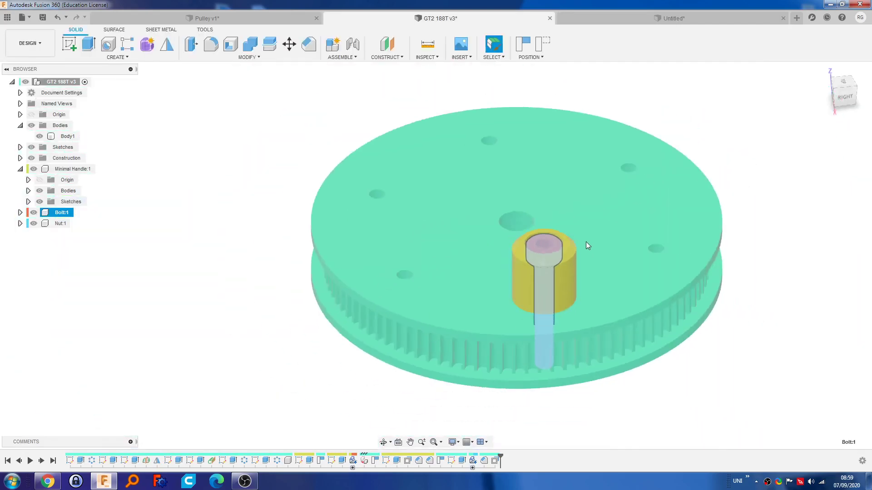
scroll(588, 247, "down", 3)
mouse_move(689, 292)
middle_mouse_down("shift")
mouse_move(668, 292)
mouse_move(683, 228)
mouse_move(643, 308)
mouse_move(666, 270)
mouse_move(697, 280)
middle_mouse_up("shift")
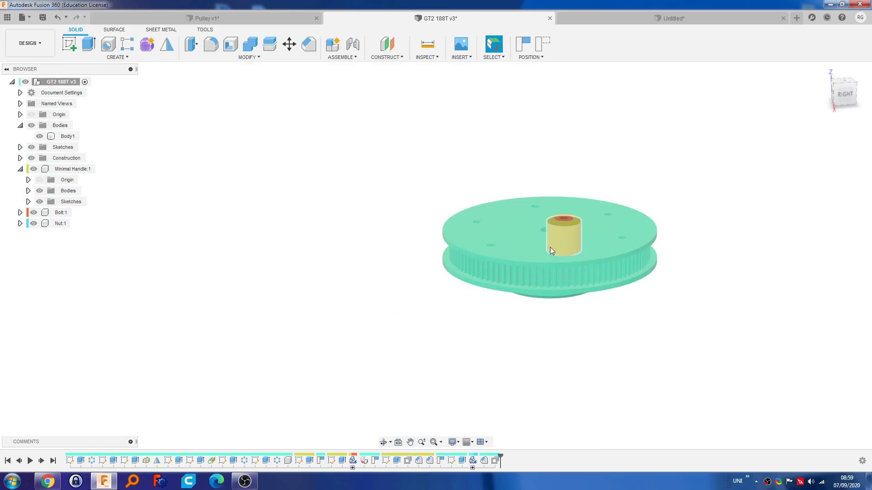
left_click(603, 237)
left_click(679, 275)
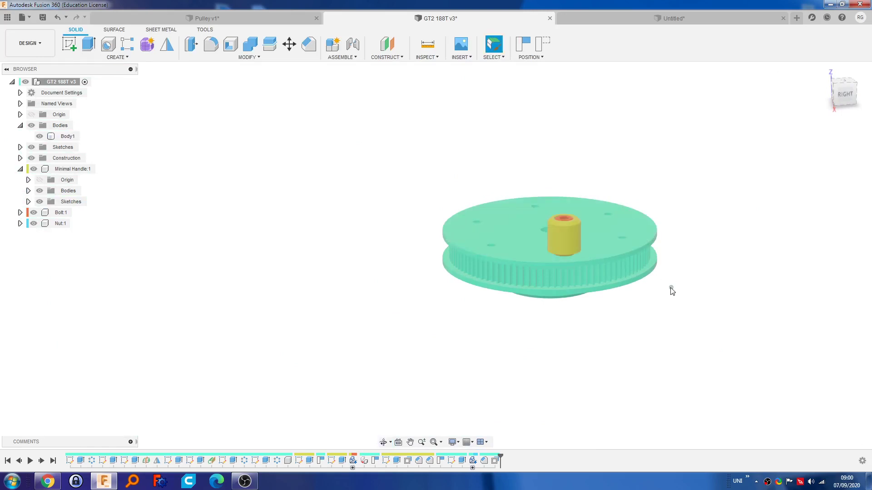
key("i")
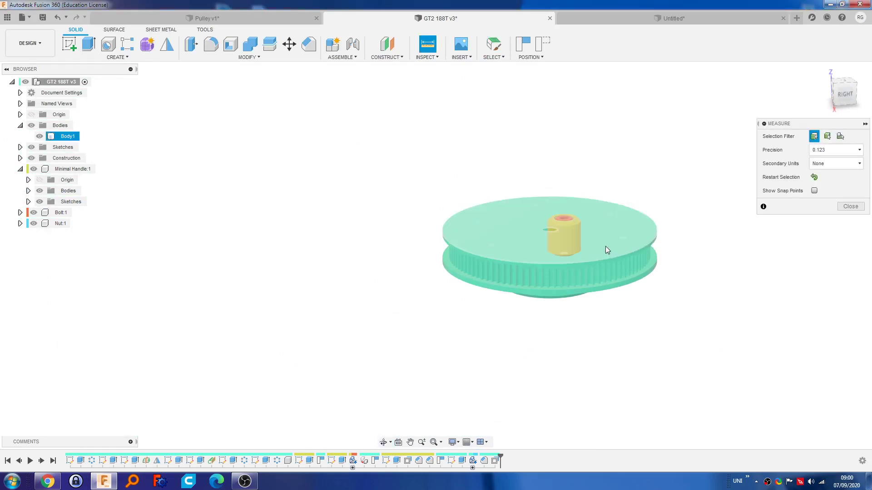
left_click(606, 246)
middle_click_drag(638, 320, 598, 253, "shift")
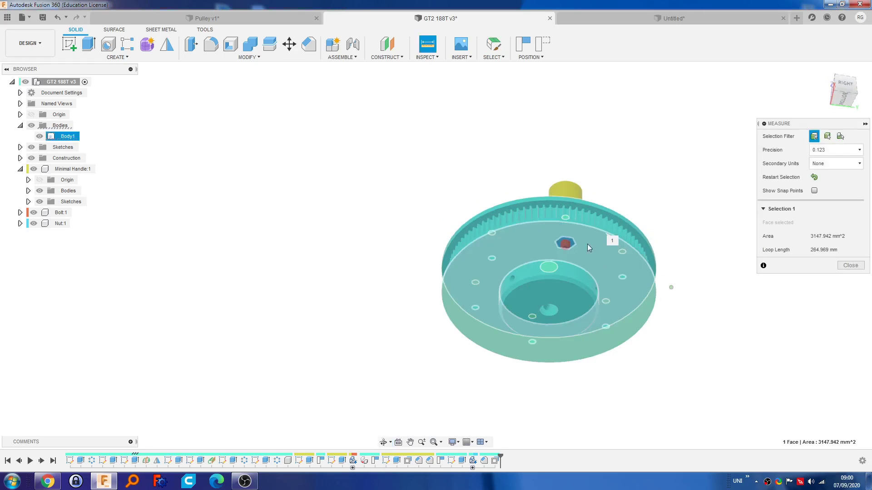
left_click(689, 320)
middle_click_drag(685, 304, 620, 281, "shift")
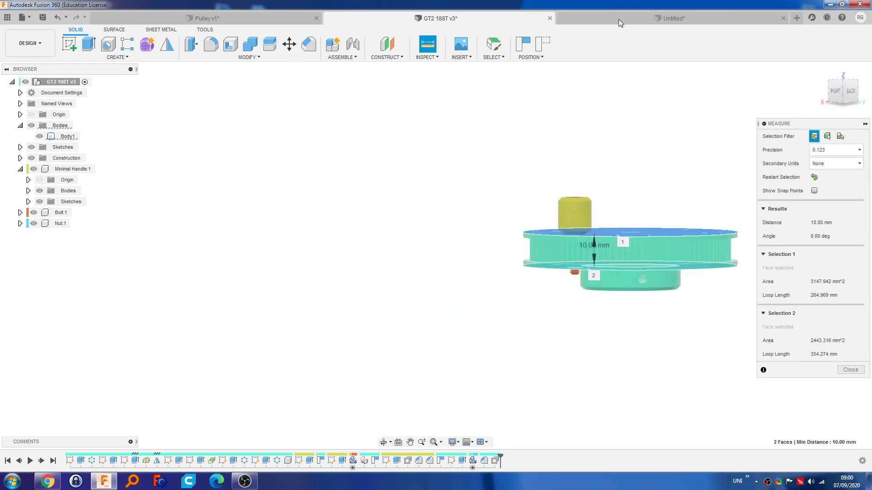
- Return to the unsaved crank handle design and start inserting a component from the McMaster-Carr catalogue
left_click(619, 20)
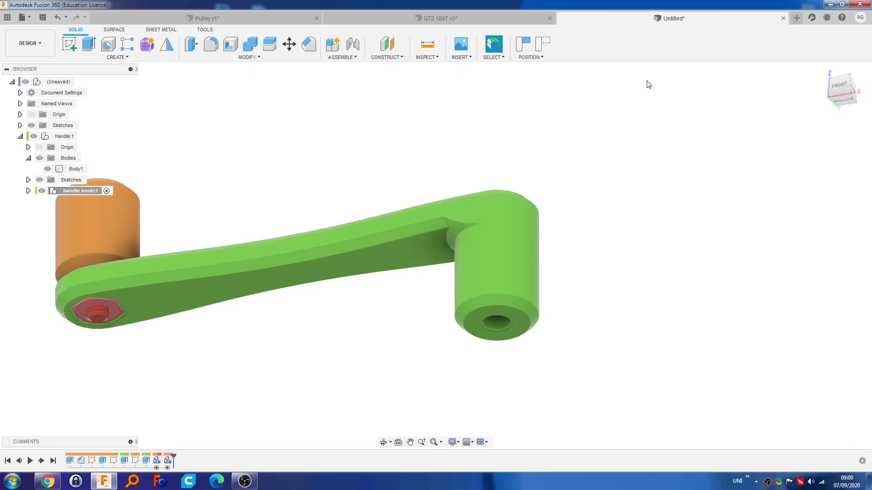
left_click(465, 58)
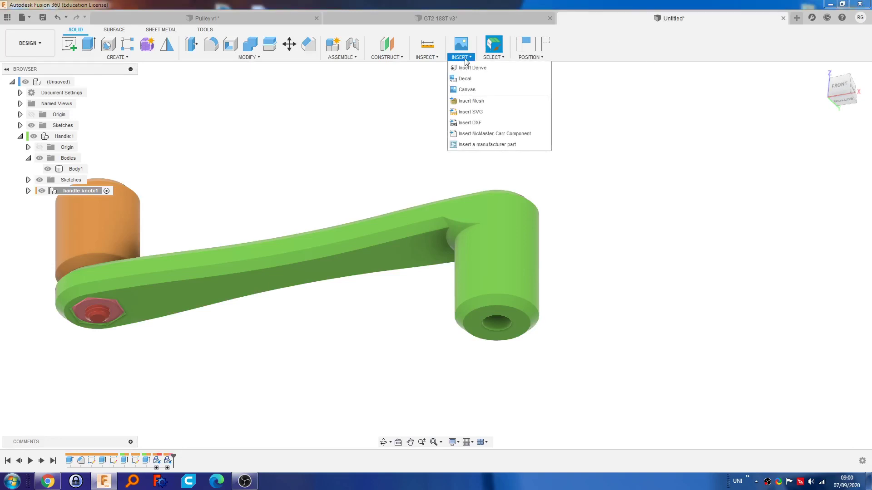
left_click(496, 135)
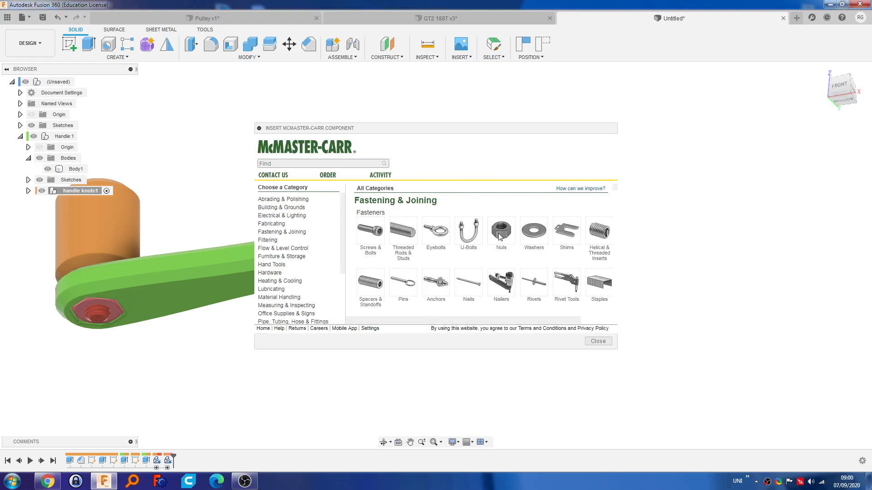
left_click(369, 232)
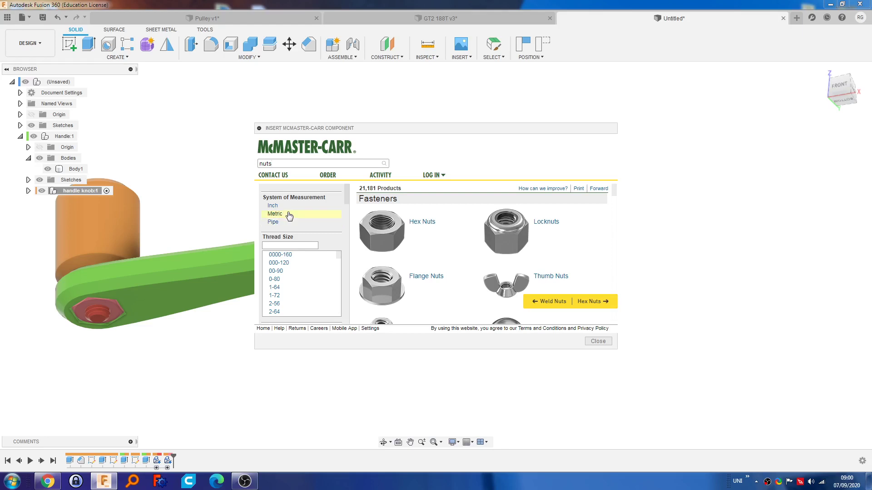
left_click(283, 216)
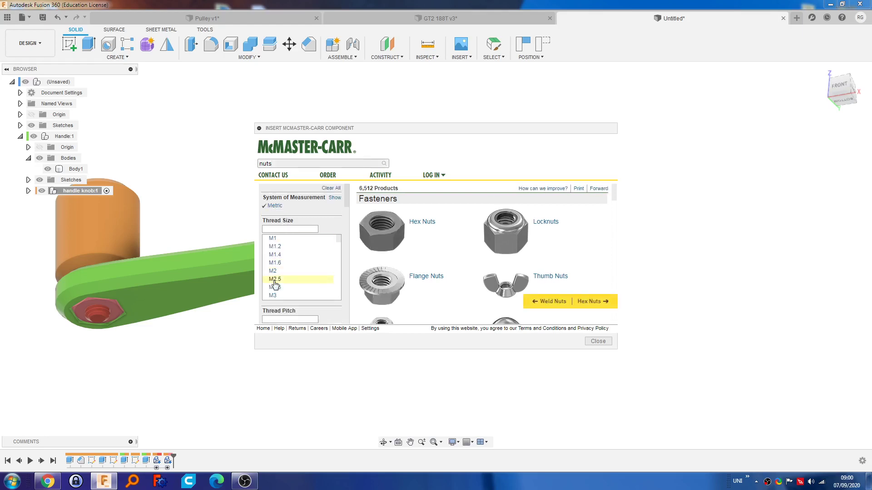
left_click(274, 296)
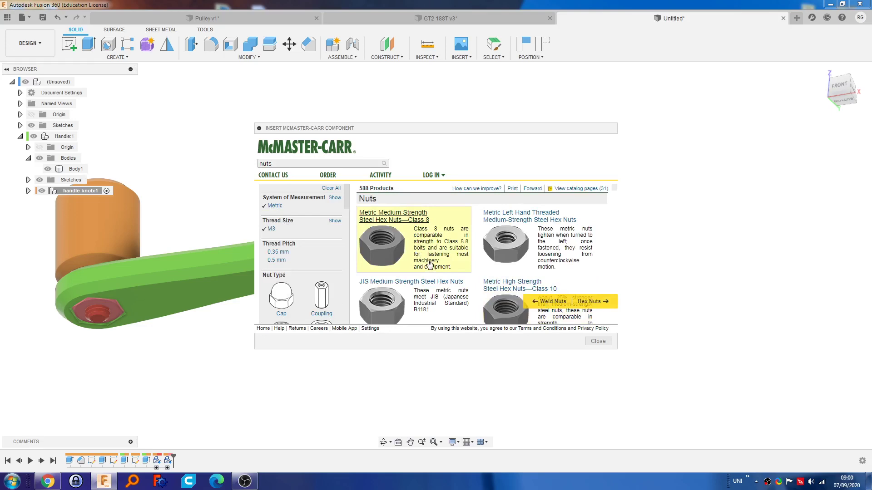
scroll(502, 253, "down", 1)
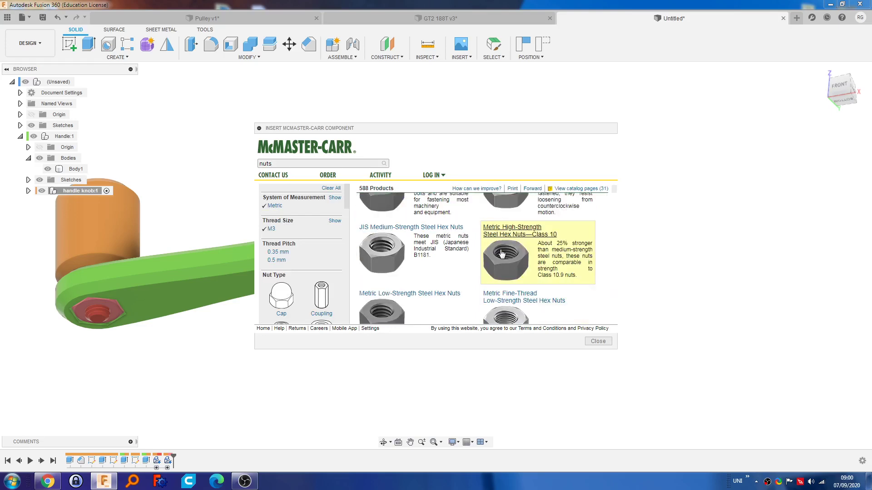
scroll(502, 253, "down", 2)
scroll(504, 238, "down", 1)
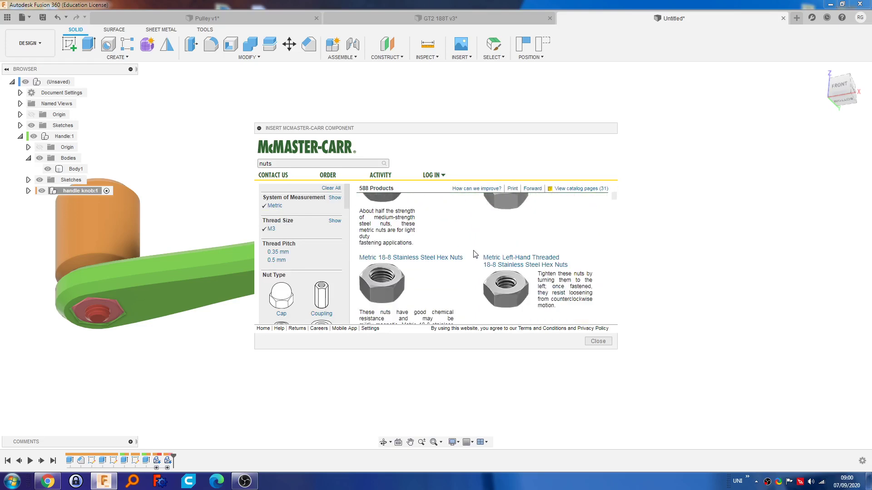
left_click(440, 268)
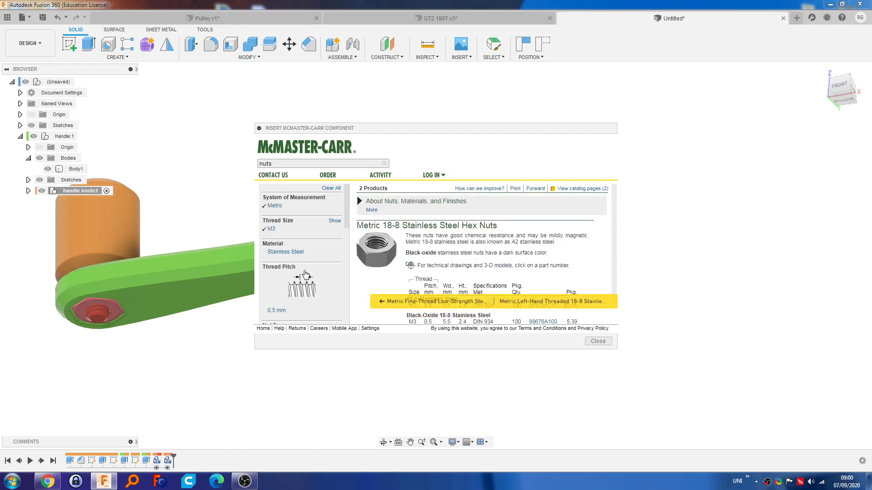
left_click(282, 153)
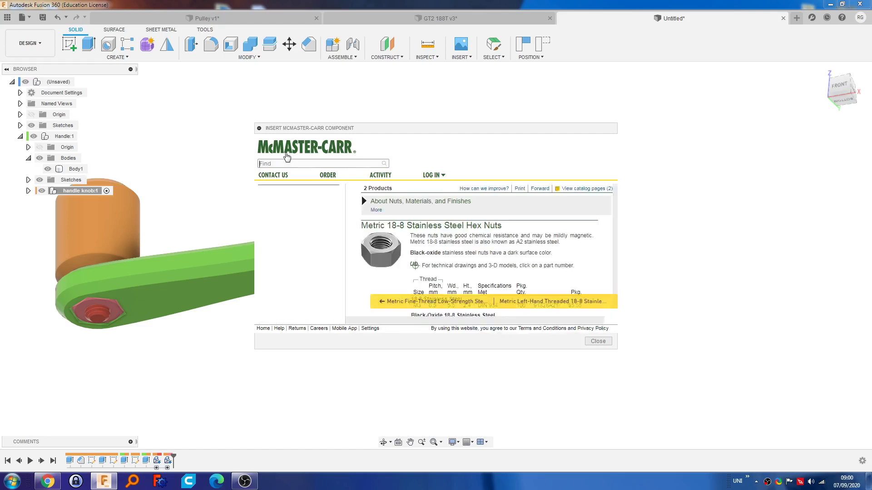
- Search the catalogue for screws and narrow the choice to metric M3 18-8 stainless steel socket head screws
left_click(370, 250)
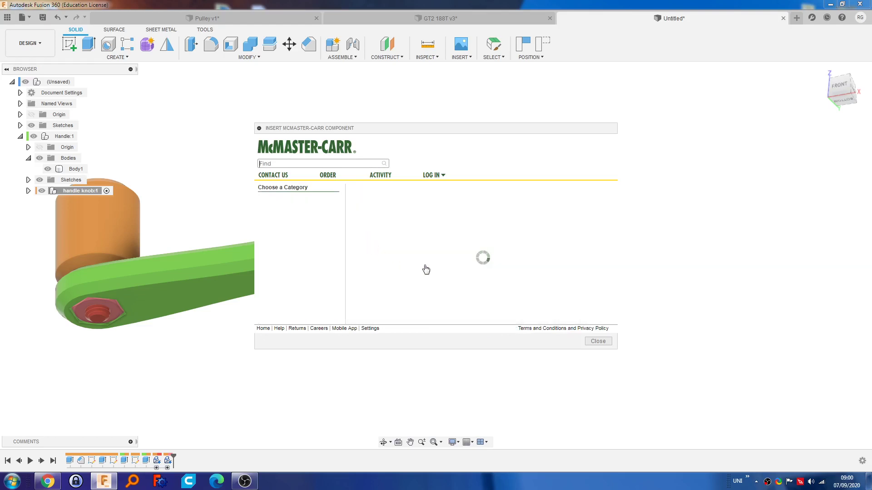
left_click(388, 237)
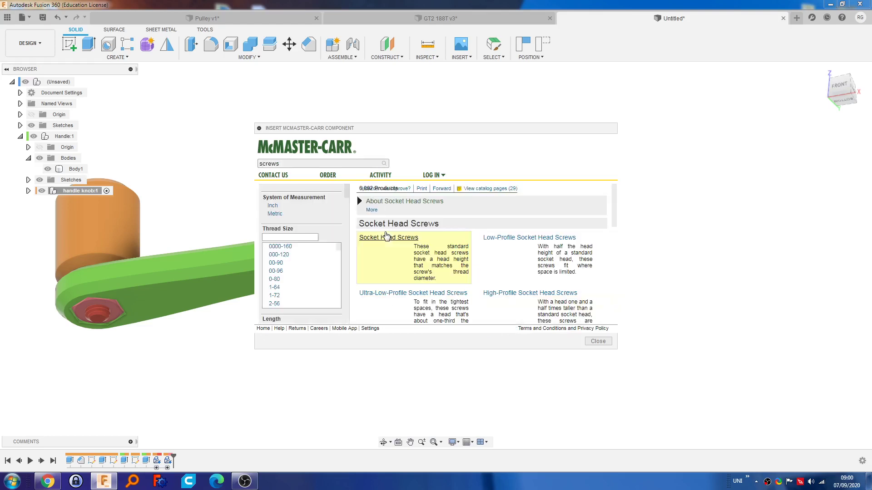
left_click(275, 214)
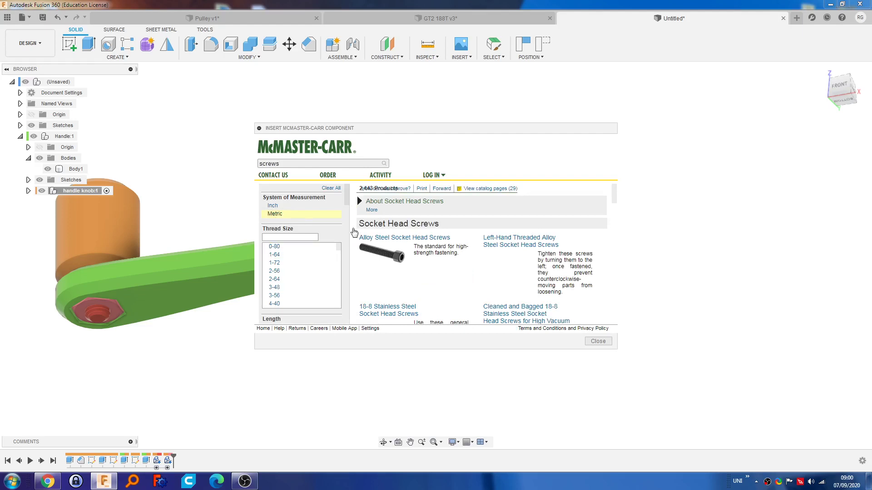
scroll(409, 292, "down", 1)
left_click(409, 289)
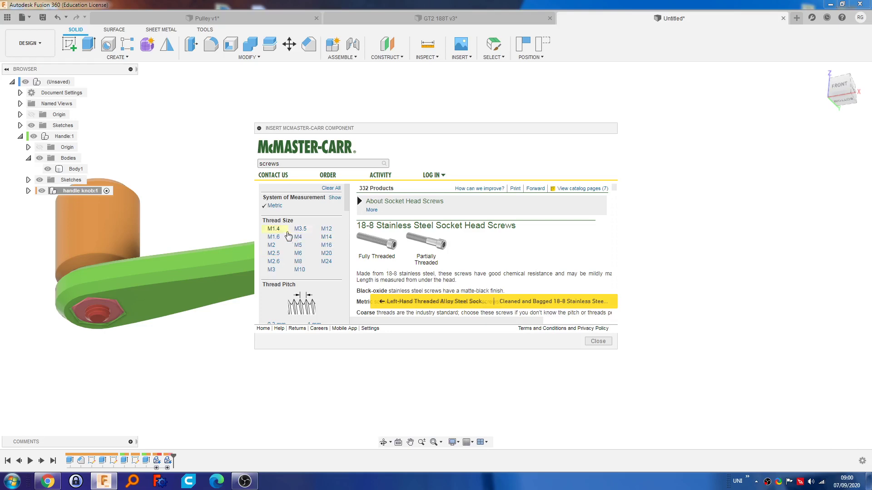
left_click(272, 270)
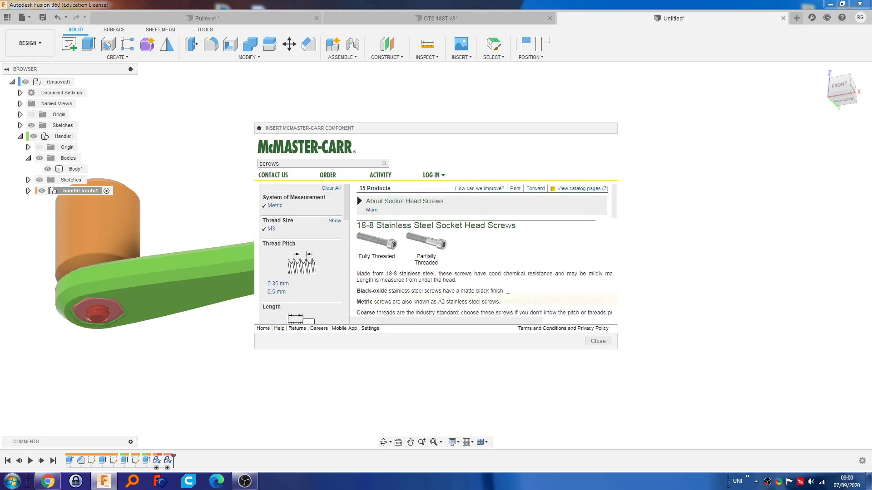
- Choose the M3 x 0.5 mm, 25 mm long socket head screw and insert its 3-D STEP model
scroll(417, 282, "down", 4)
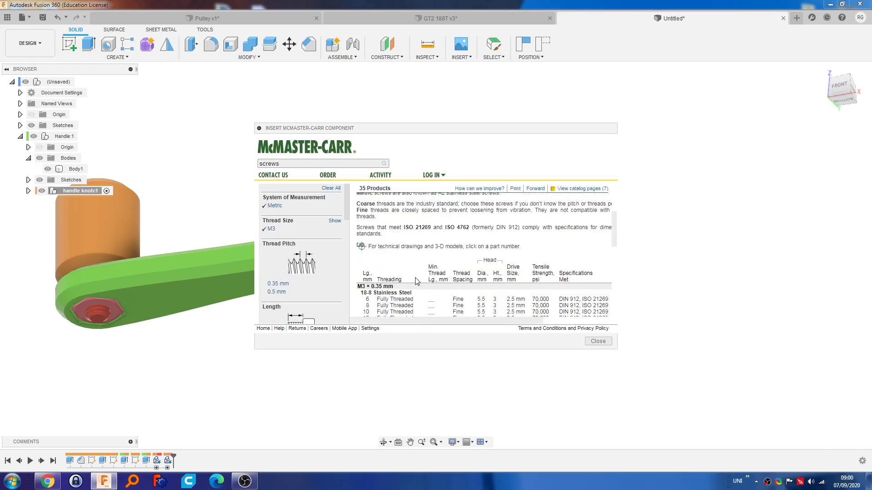
scroll(416, 281, "down", 4)
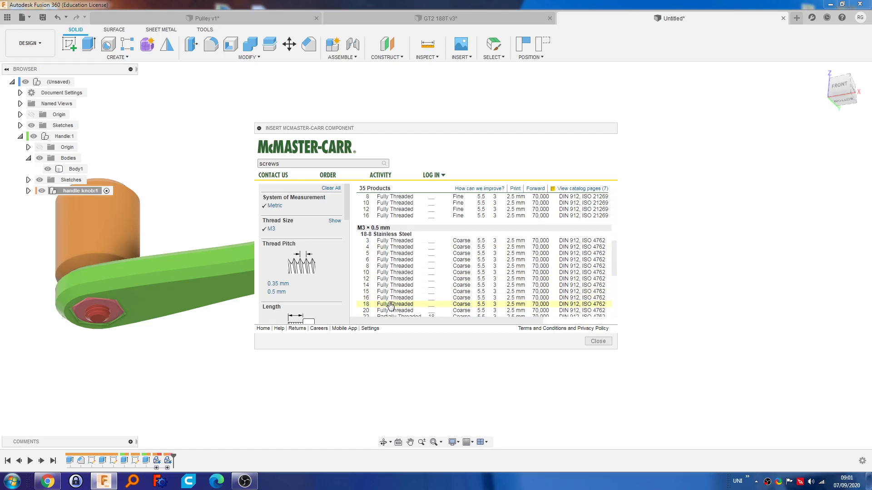
scroll(391, 306, "down", 2)
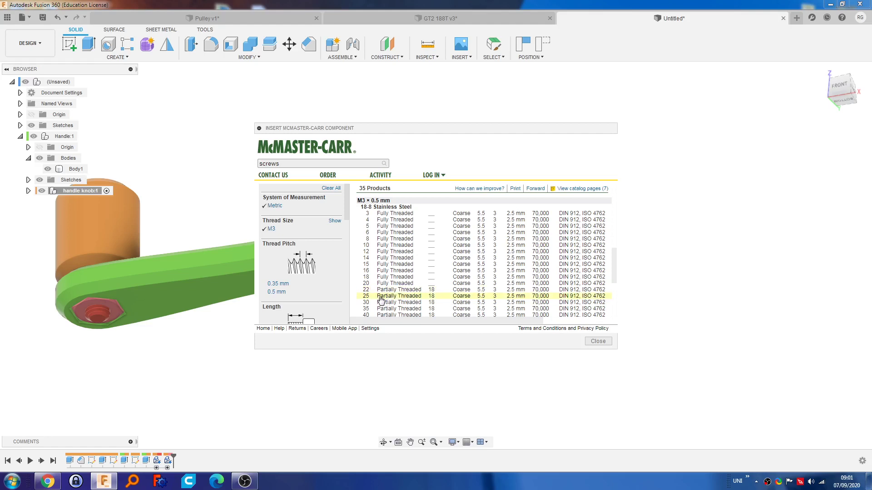
left_click(462, 297)
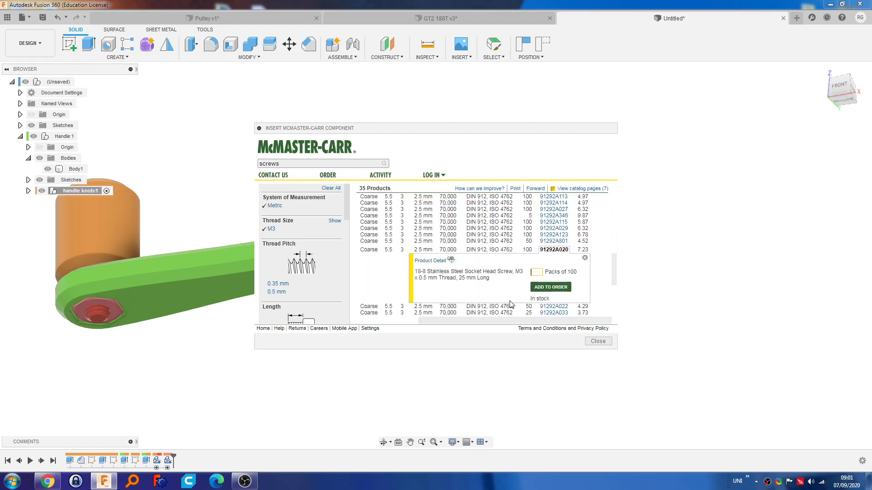
left_click(438, 273)
scroll(304, 282, "down", 3)
scroll(303, 281, "down", 10)
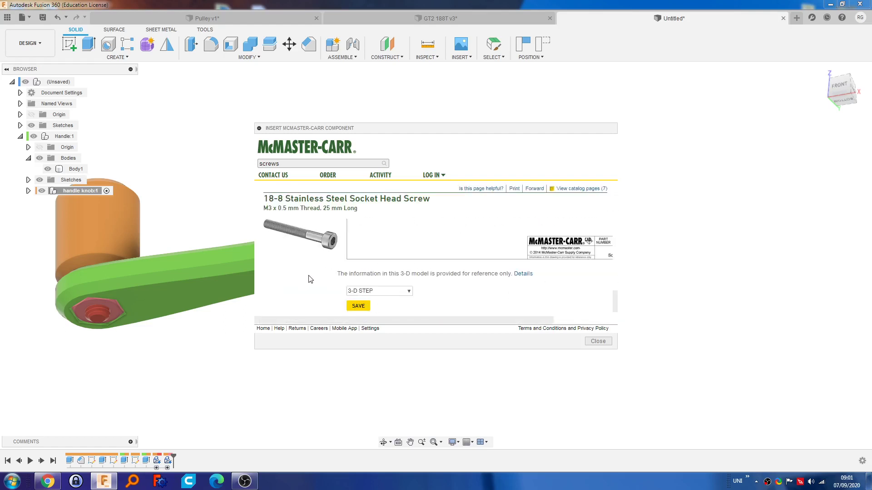
left_click(358, 306)
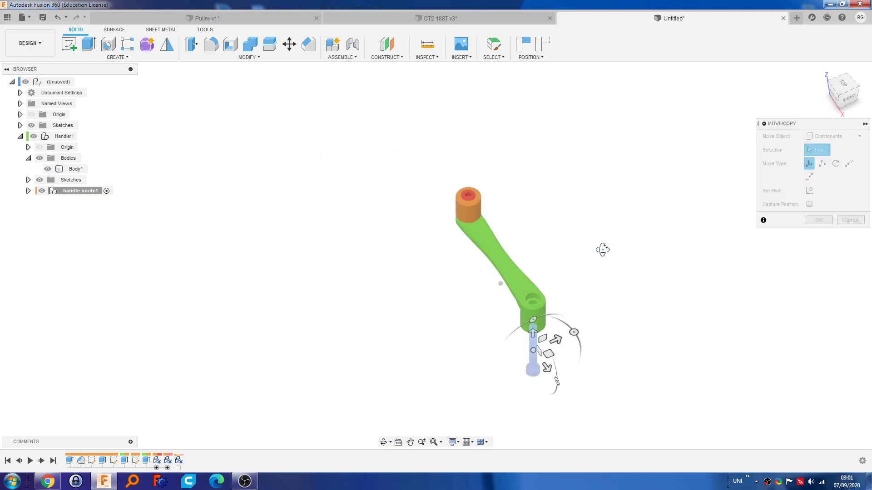
- Rotate the screw -180° about X and move it point to point from the centre under its head to the hub's counterbore seat centre
left_click_drag(574, 332, 531, 421)
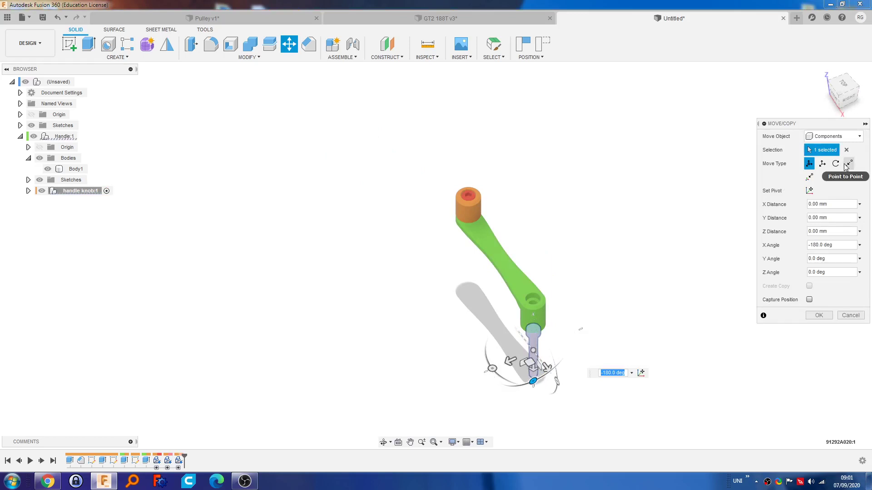
left_click(849, 163)
middle_click_drag(574, 374, 540, 230, "shift")
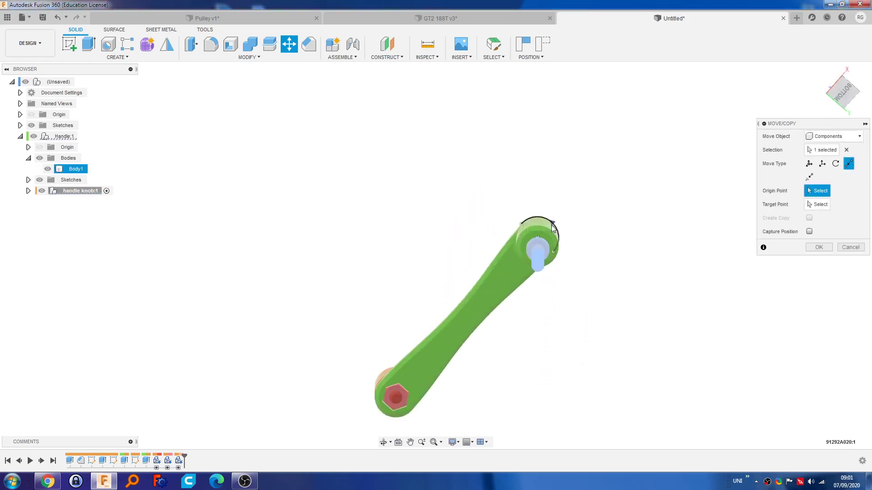
scroll(548, 244, "up", 8)
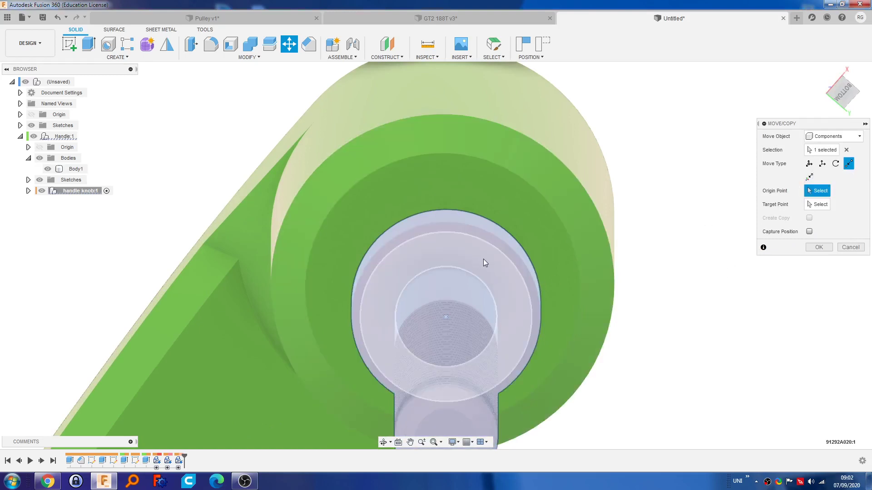
left_click(445, 317)
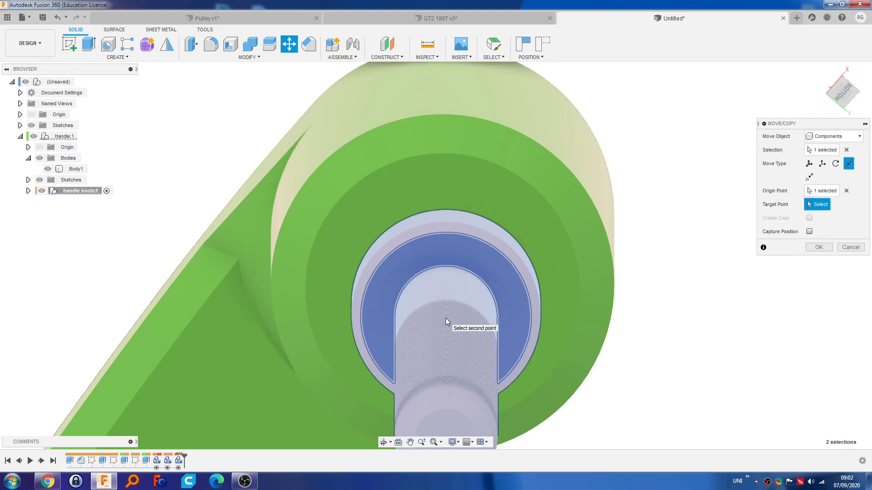
scroll(490, 285, "down", 10)
middle_click_drag(497, 277, 479, 217, "shift")
scroll(510, 268, "up", 5)
scroll(489, 198, "up", 3)
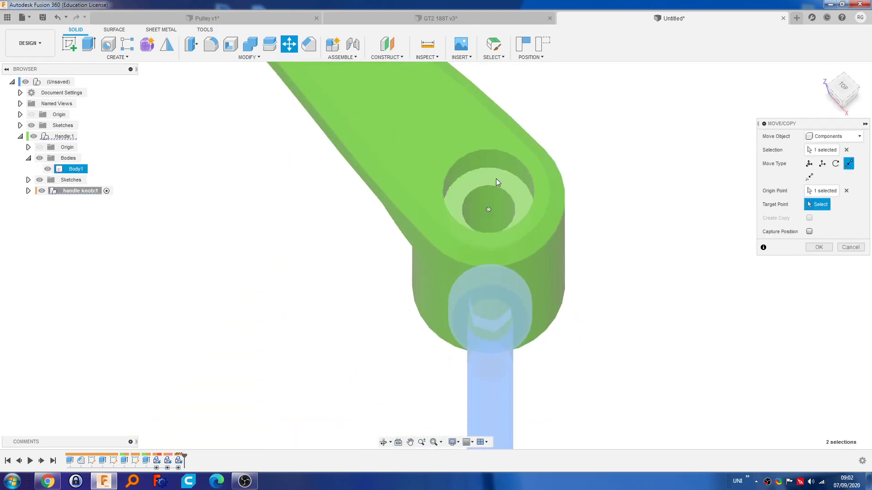
left_click(488, 211)
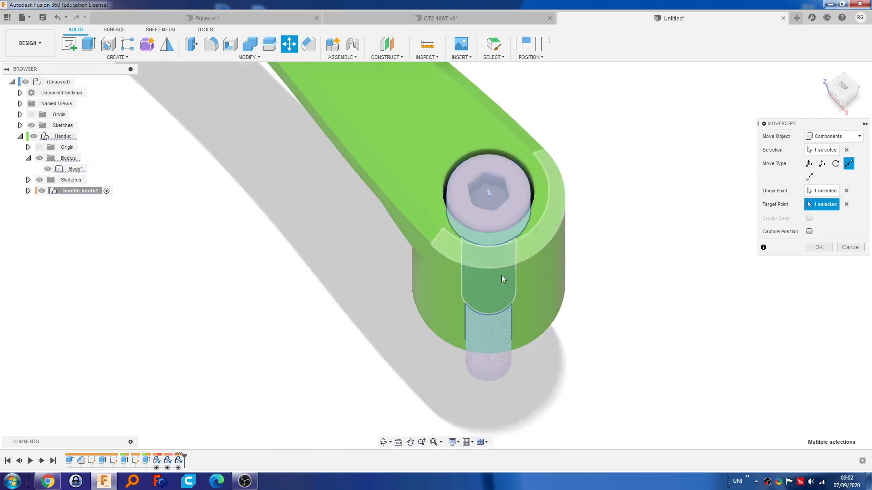
scroll(625, 331, "down", 6)
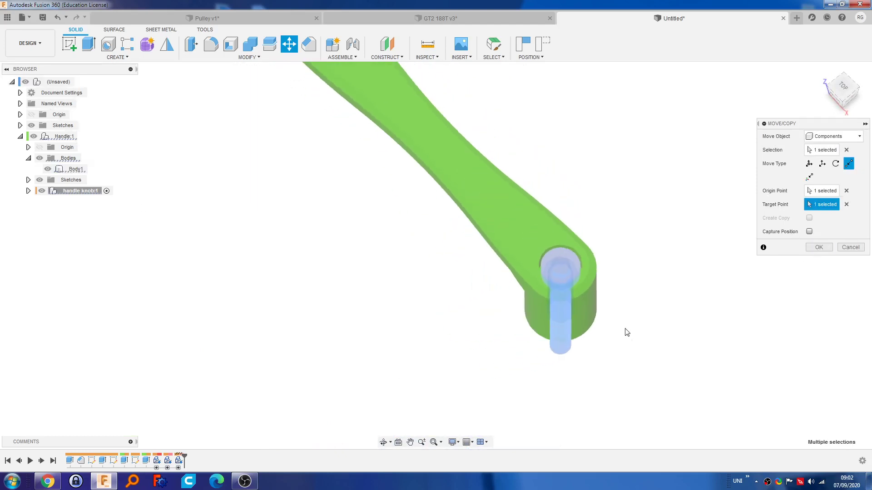
left_click(818, 247)
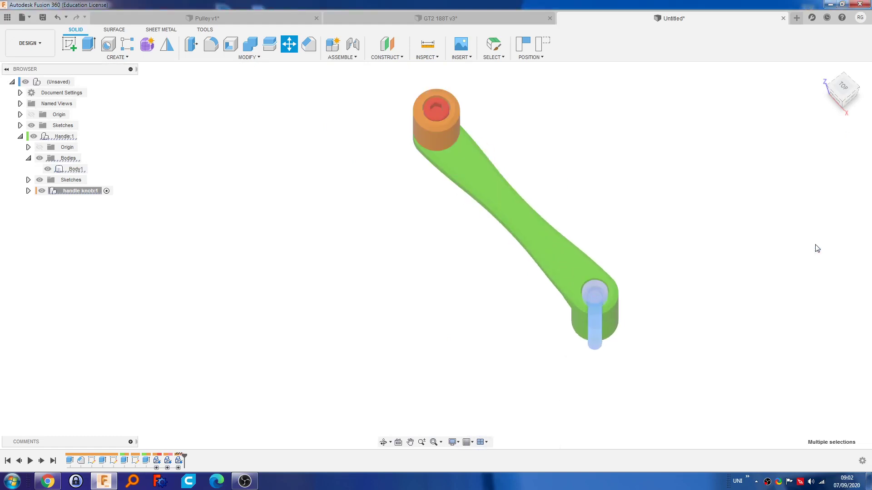
- Examine the assembled crank handle from the front, above and at an angle, including the screw's fit in the hub counterbore
middle_click_drag(643, 352, 681, 308, "shift")
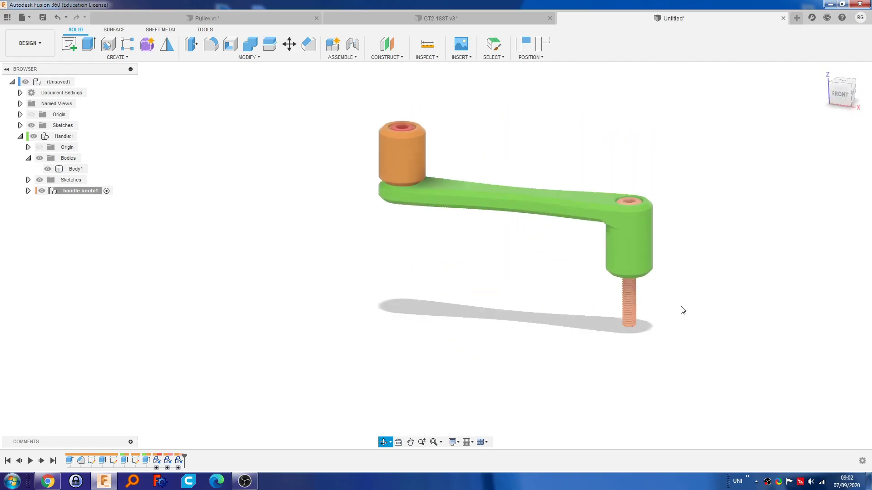
left_click(447, 186)
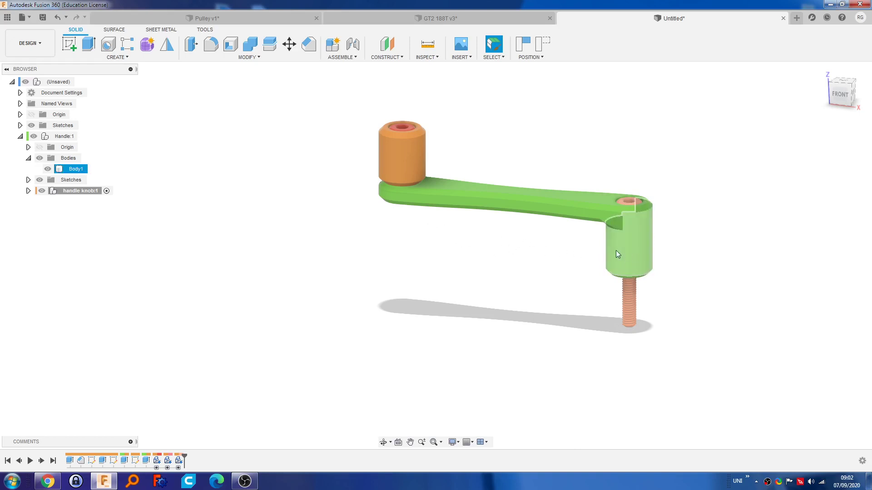
middle_click_drag(616, 254, 648, 179, "shift")
scroll(633, 224, "up", 8)
middle_click_drag(633, 225, 675, 271, "shift")
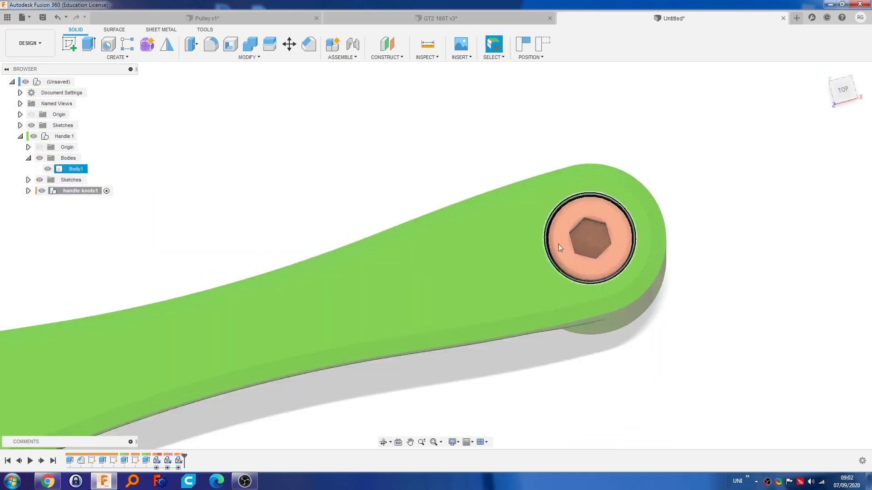
middle_click_drag(704, 273, 679, 212, "shift")
scroll(574, 307, "down", 3)
scroll(573, 318, "down", 2)
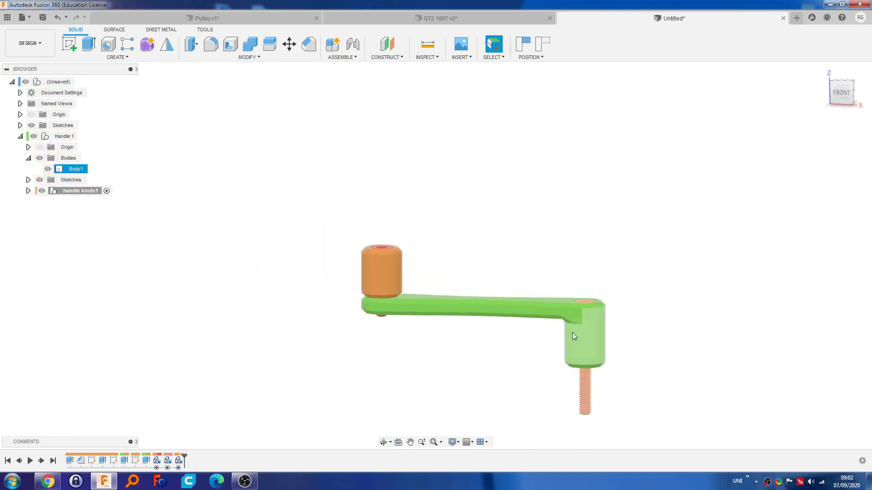
scroll(393, 327, "up", 3)
middle_click_drag(441, 323, 477, 359, "shift")
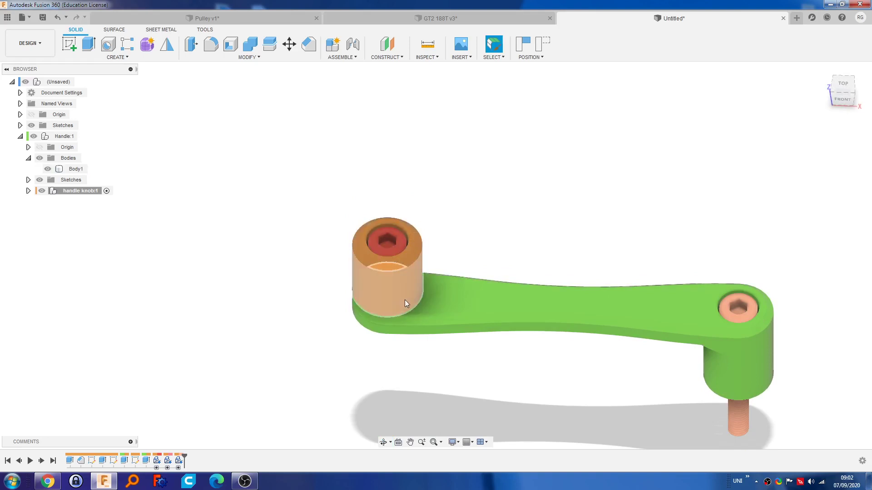
middle_click_drag(568, 253, 543, 256, "shift")
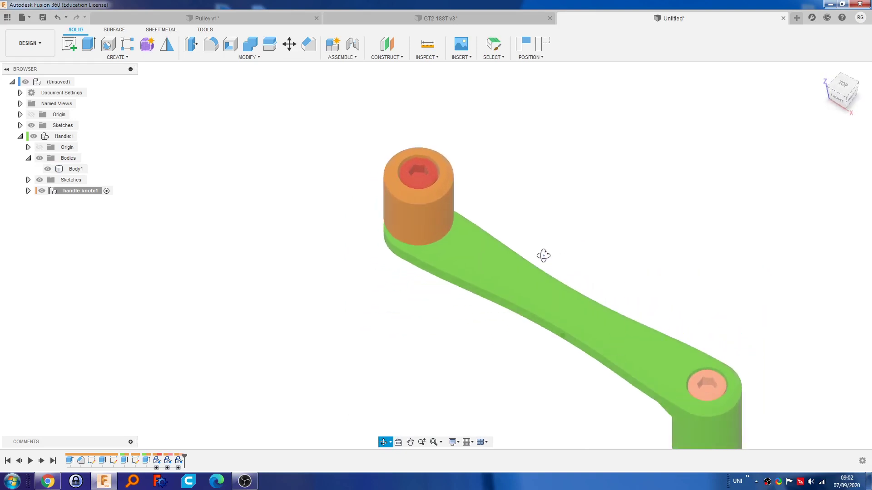
scroll(532, 270, "down", 3)
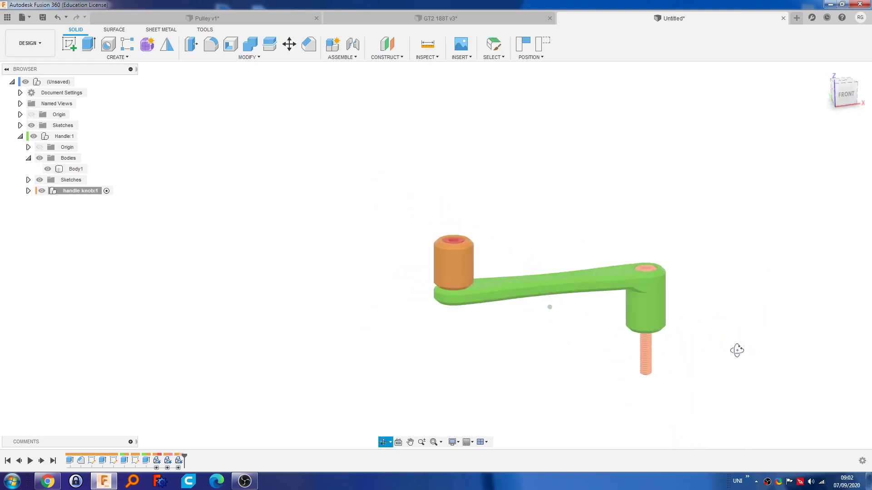
key("Escape")
key("F4")
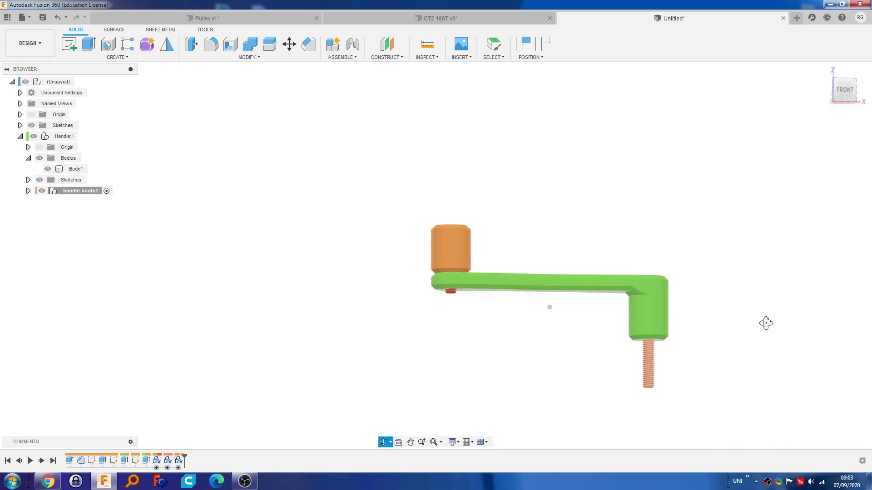